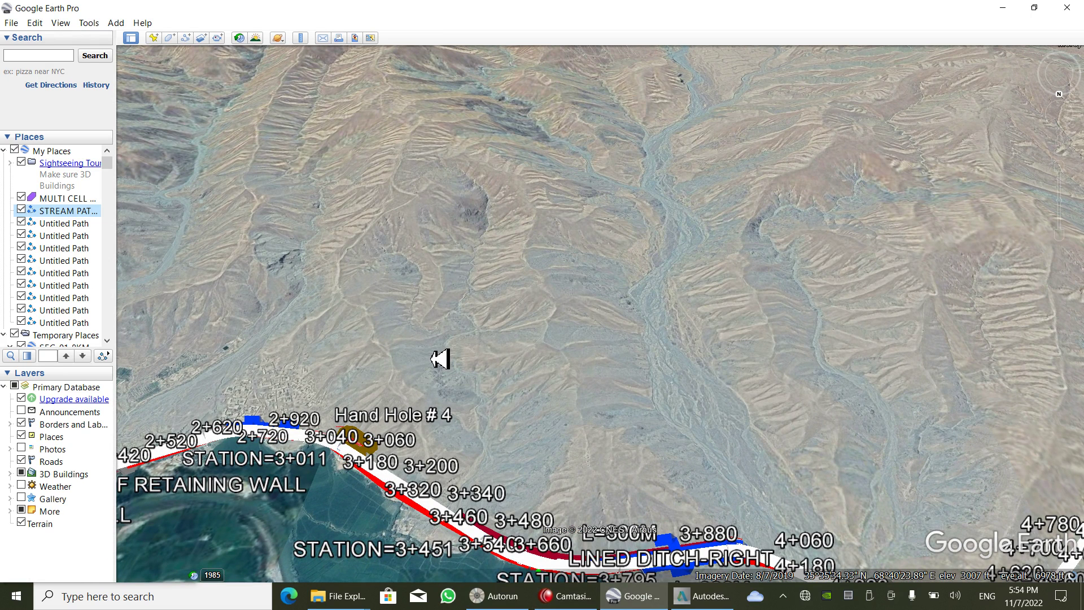
# Step: Examine the terrain where the stream meets the road near station 3+360
pyautogui.scroll(3, 481, 387)
pyautogui.scroll(3, 429, 429)
pyautogui.scroll(-3, 446, 361)
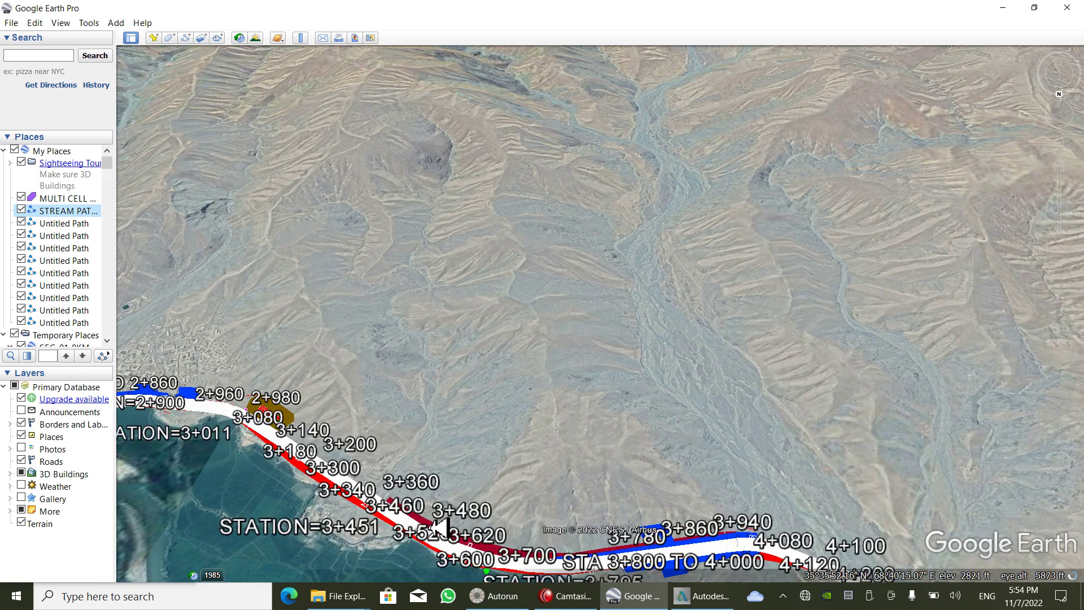
pyautogui.scroll(1, 425, 512)
pyautogui.scroll(4, 421, 511)
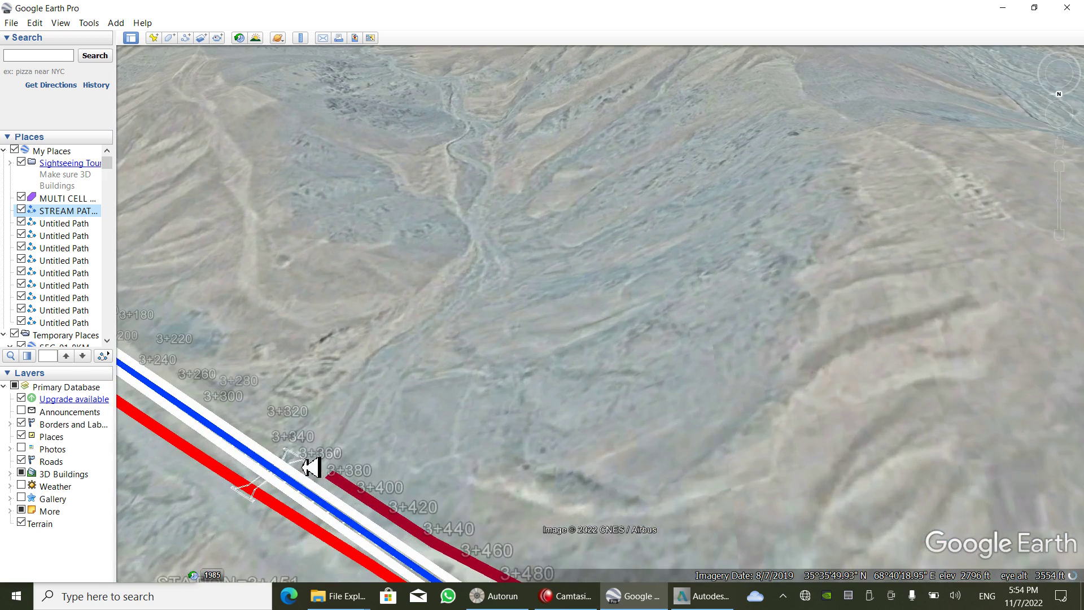
pyautogui.moveTo(297, 470); pyautogui.dragTo(364, 440)
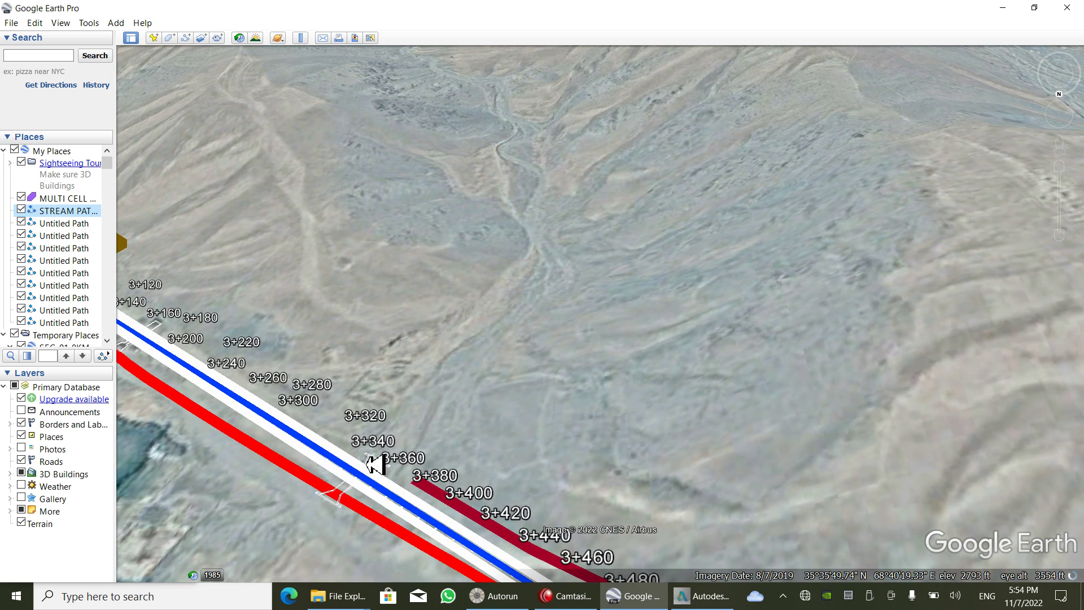
pyautogui.scroll(-2, 355, 464)
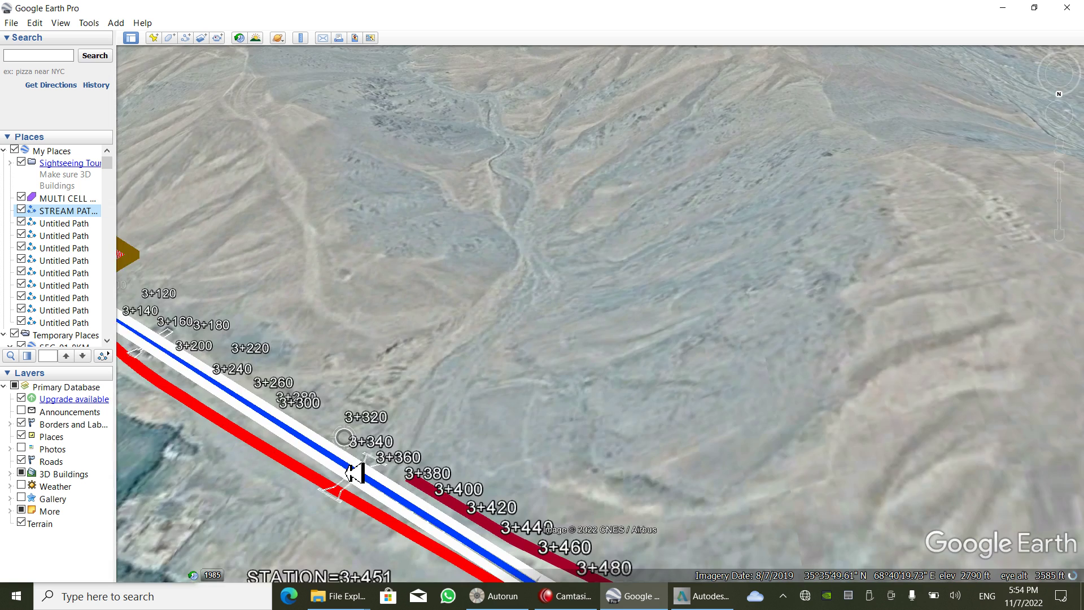
pyautogui.scroll(1, 345, 471)
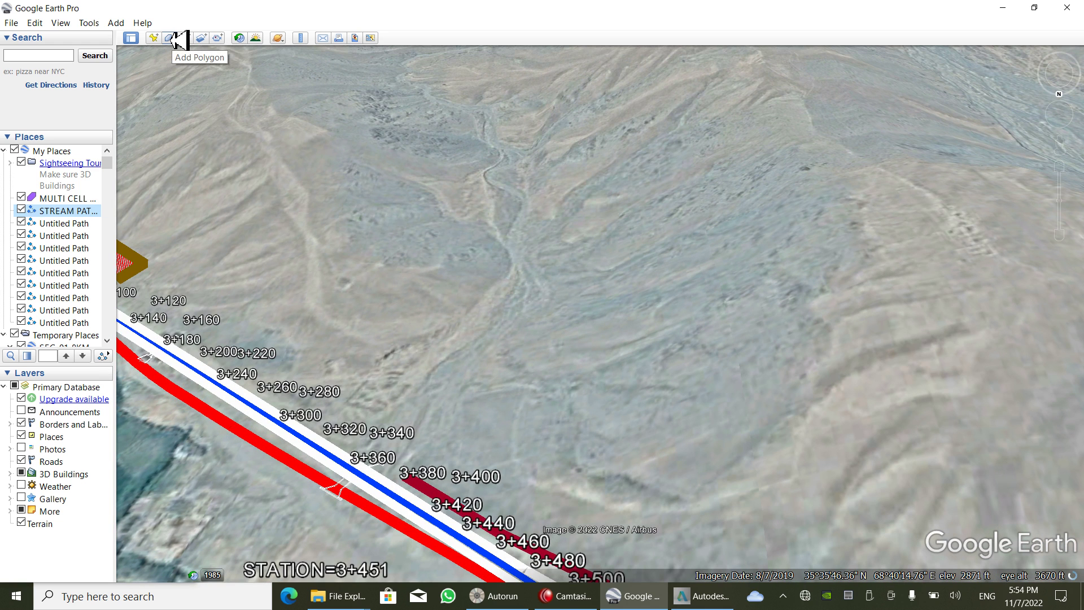
# Step: Start a new polygon and name it "multi cell box culverts"
pyautogui.click(173, 38)
pyautogui.click(136, 260)
pyautogui.moveTo(135, 260); pyautogui.dragTo(54, 260)
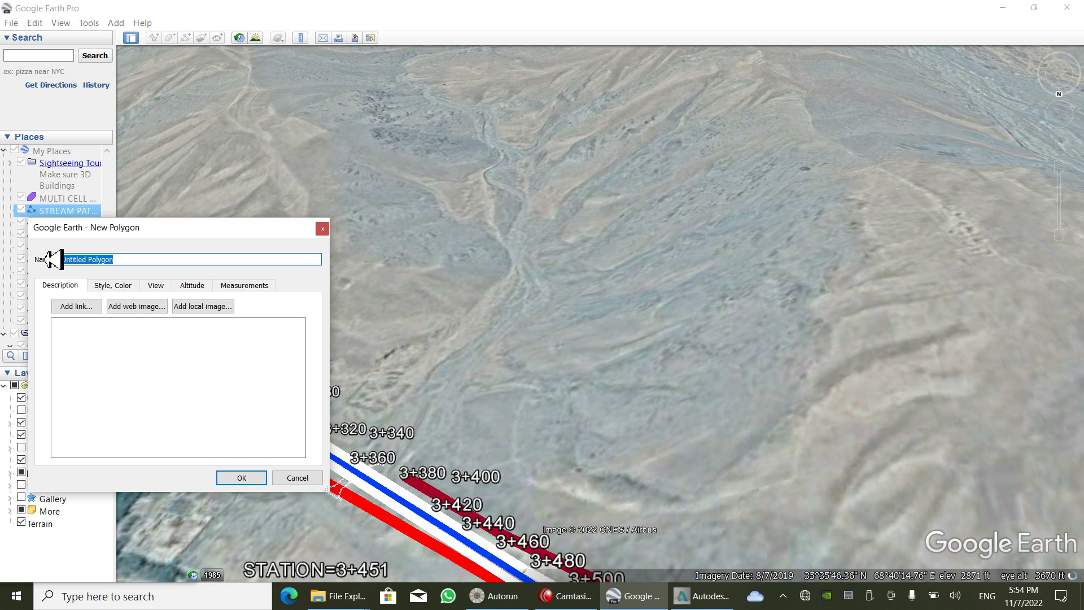
pyautogui.write('multi cell box culverts')
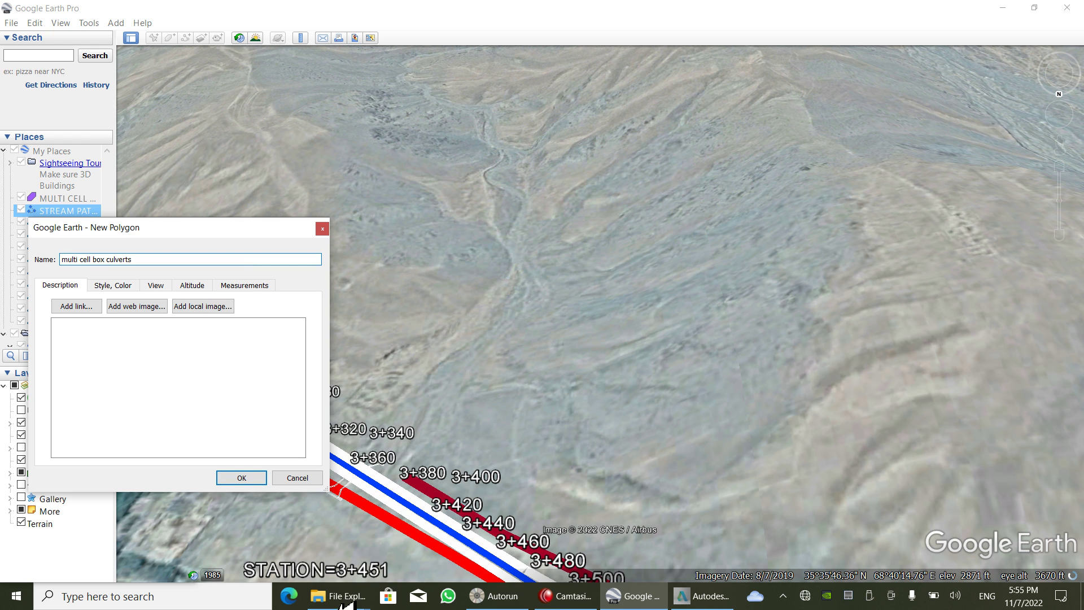
pyautogui.click(566, 596)
pyautogui.click(61, 573)
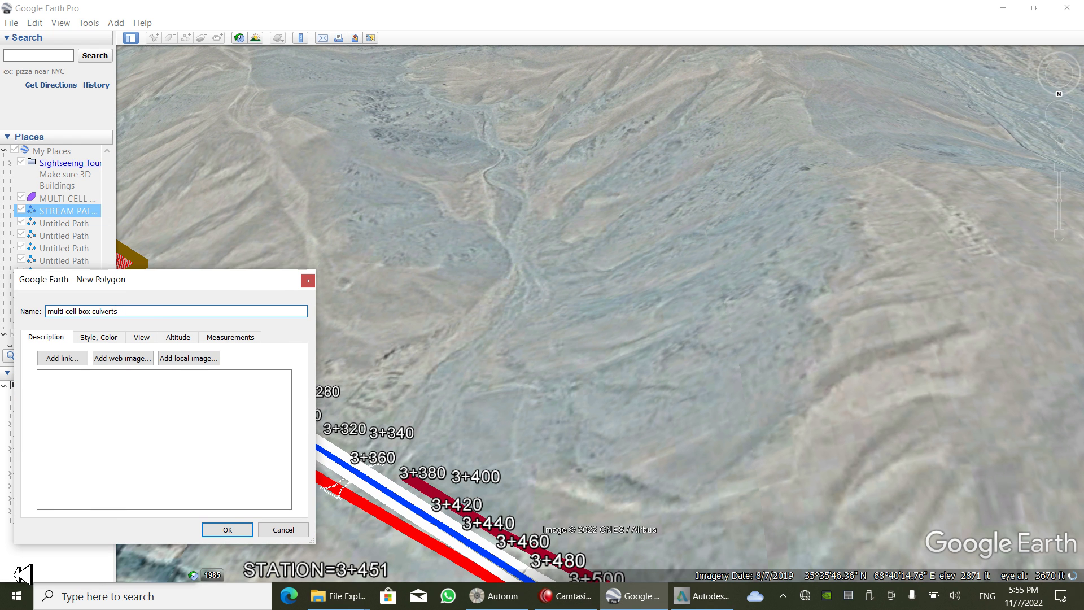
pyautogui.moveTo(138, 311); pyautogui.dragTo(21, 311)
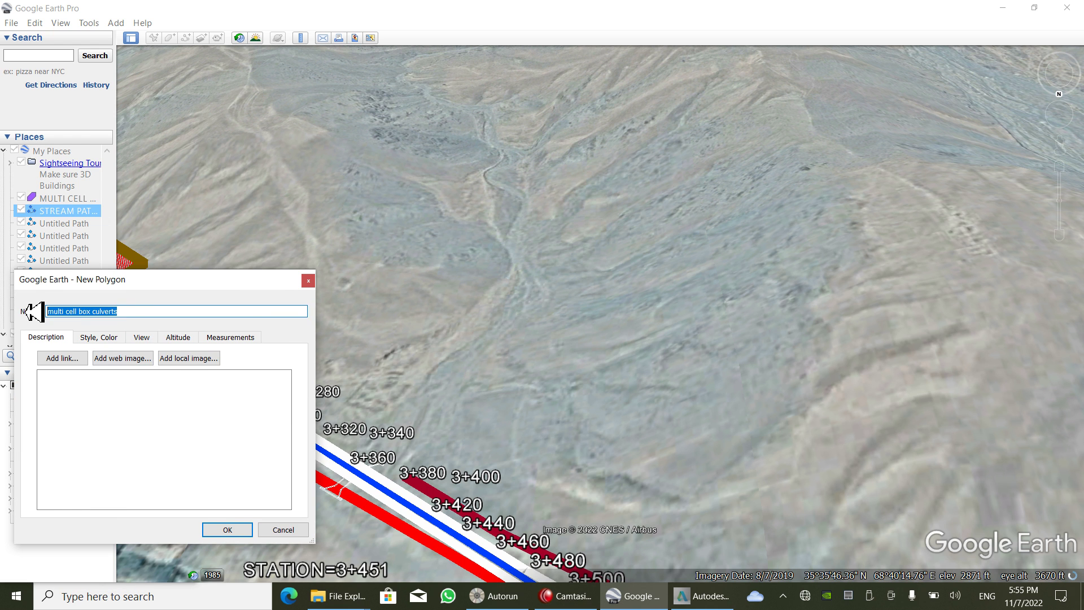
# Step: Set the polygon's outline colour to blue and its line width to 4
pyautogui.click(104, 338)
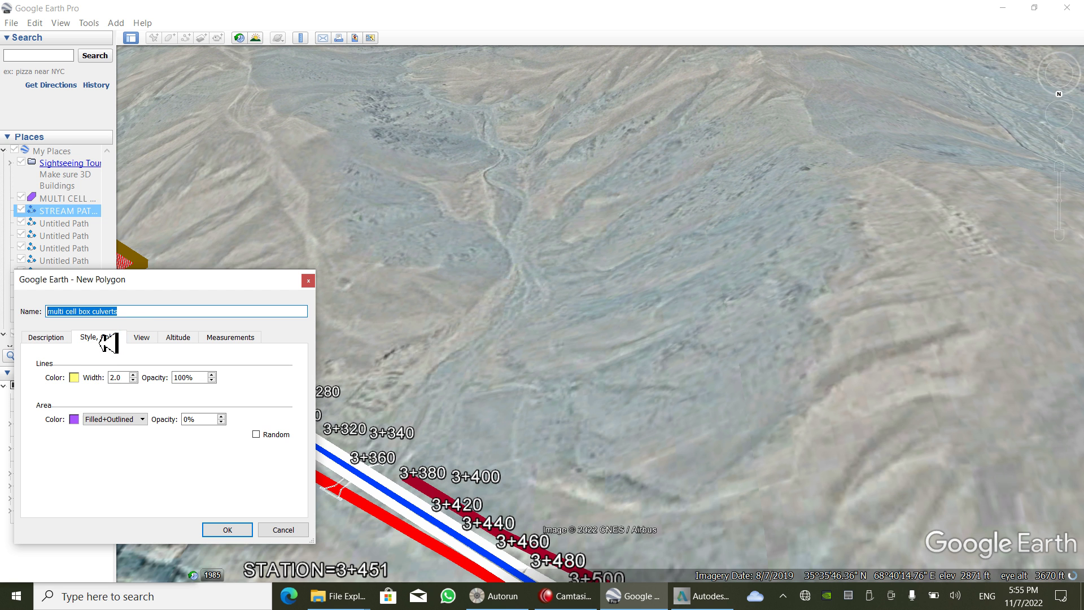
pyautogui.click(75, 377)
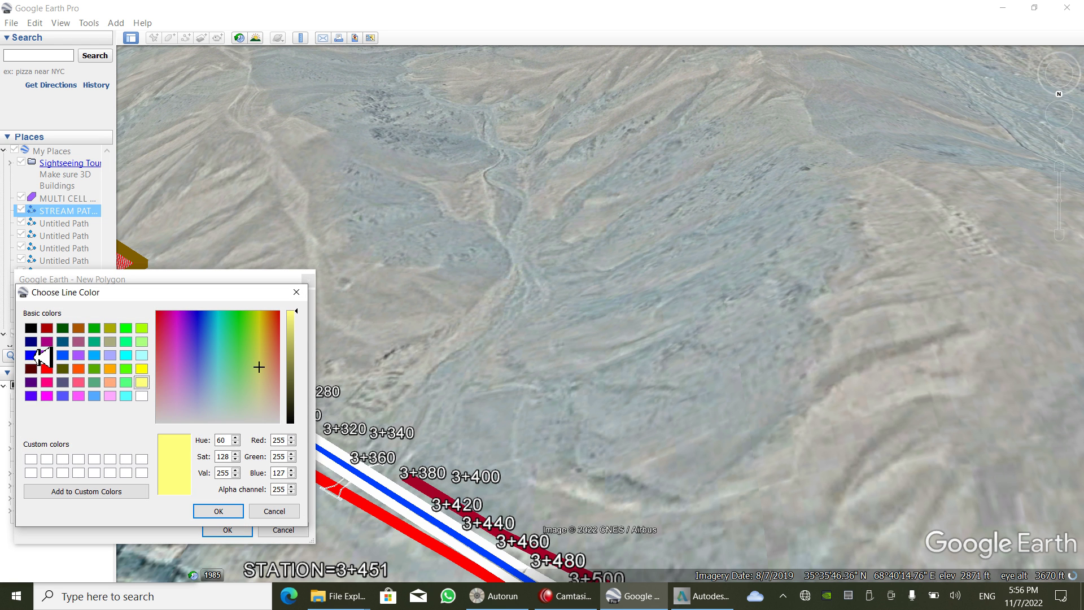
pyautogui.click(34, 356)
pyautogui.click(219, 511)
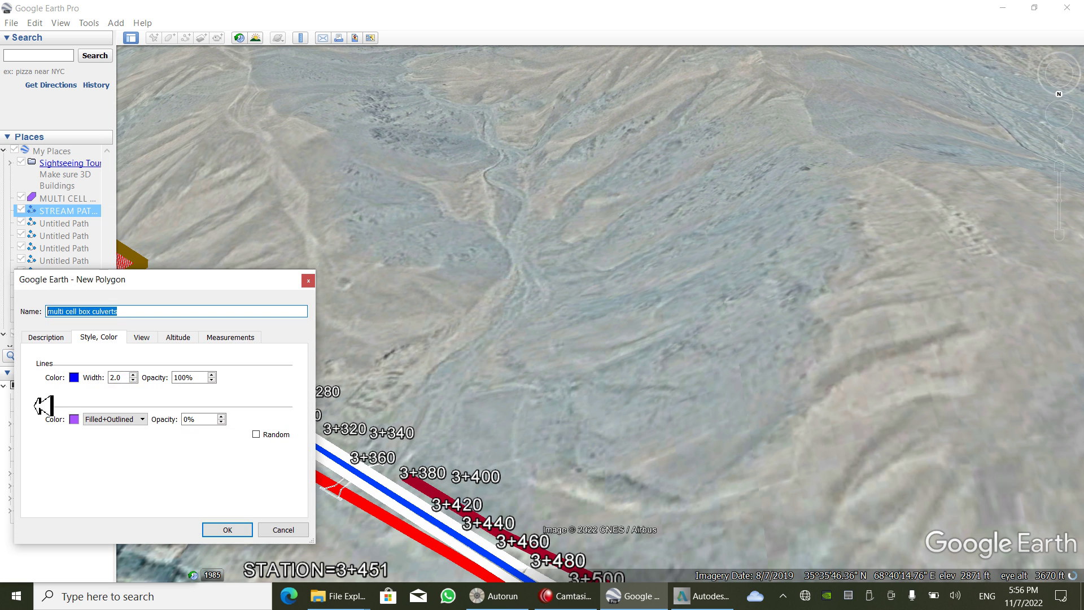
pyautogui.doubleClick(119, 377)
pyautogui.write('4')
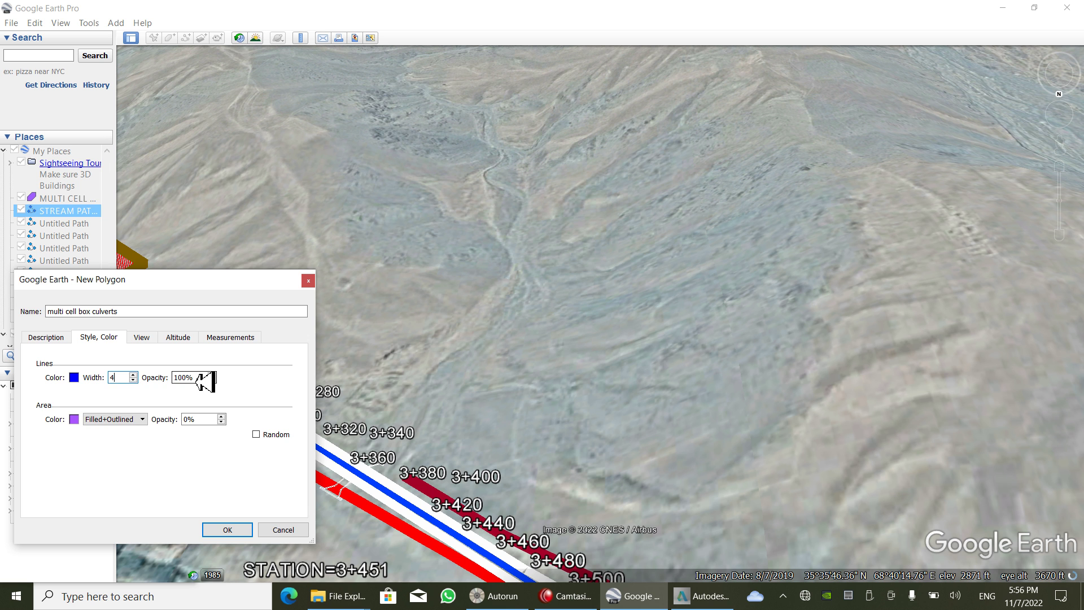
# Step: Set the polygon's altitude mode to Relative to ground
pyautogui.click(179, 337)
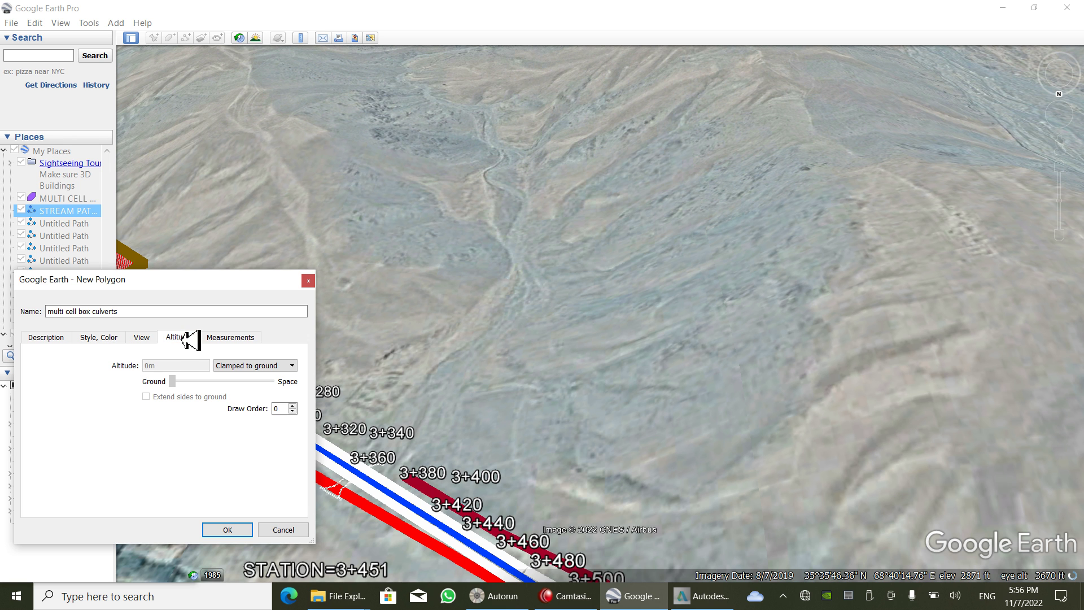
pyautogui.click(277, 366)
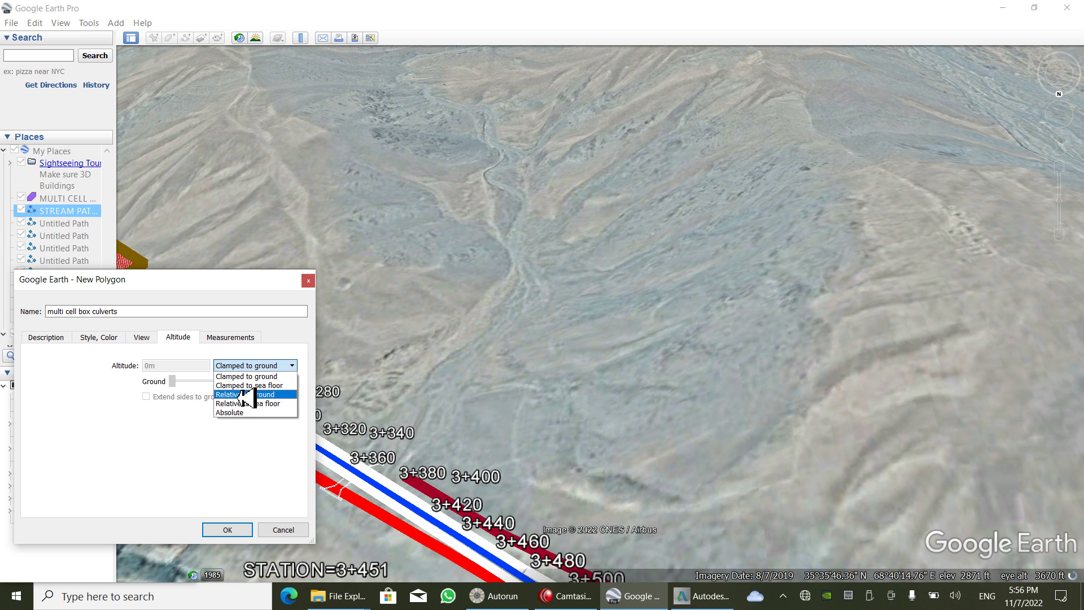
pyautogui.click(243, 395)
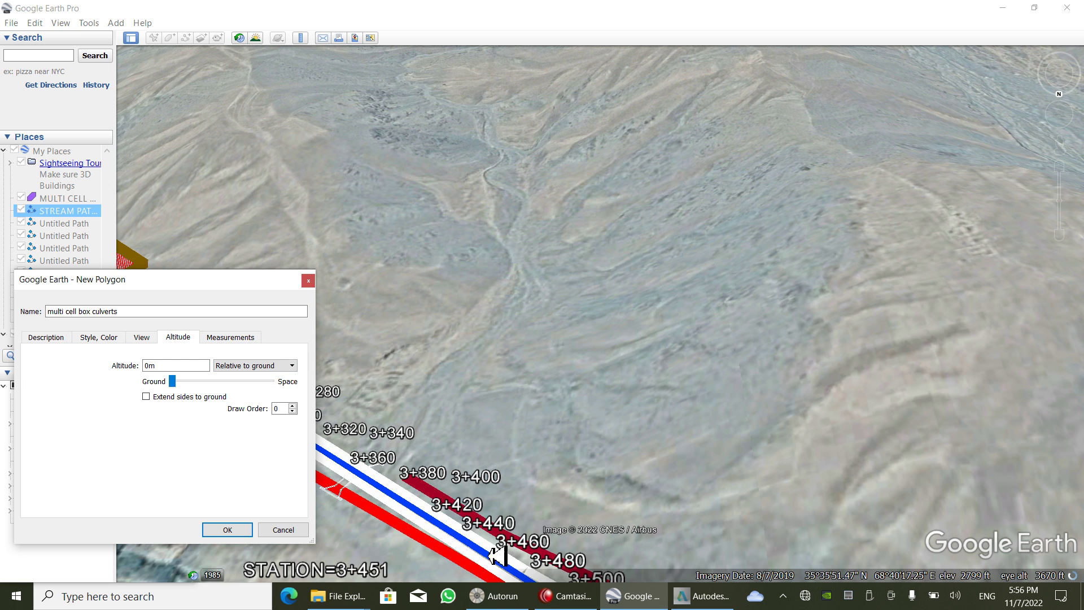
# Step: Review the polygon's perimeter and area measurement units, and move its properties dialog clear of the road
pyautogui.click(230, 337)
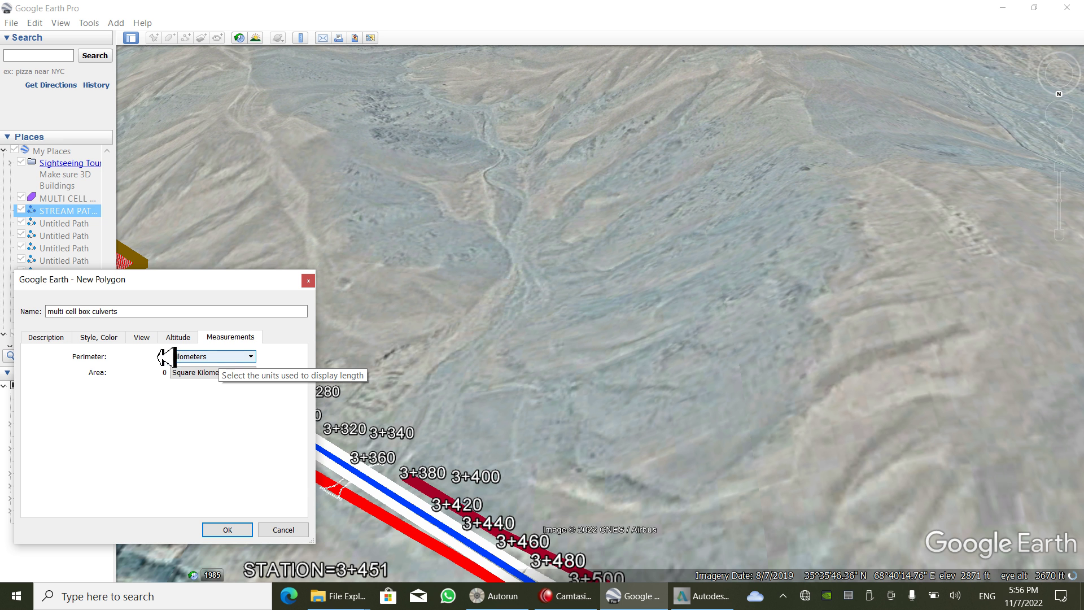
pyautogui.click(559, 596)
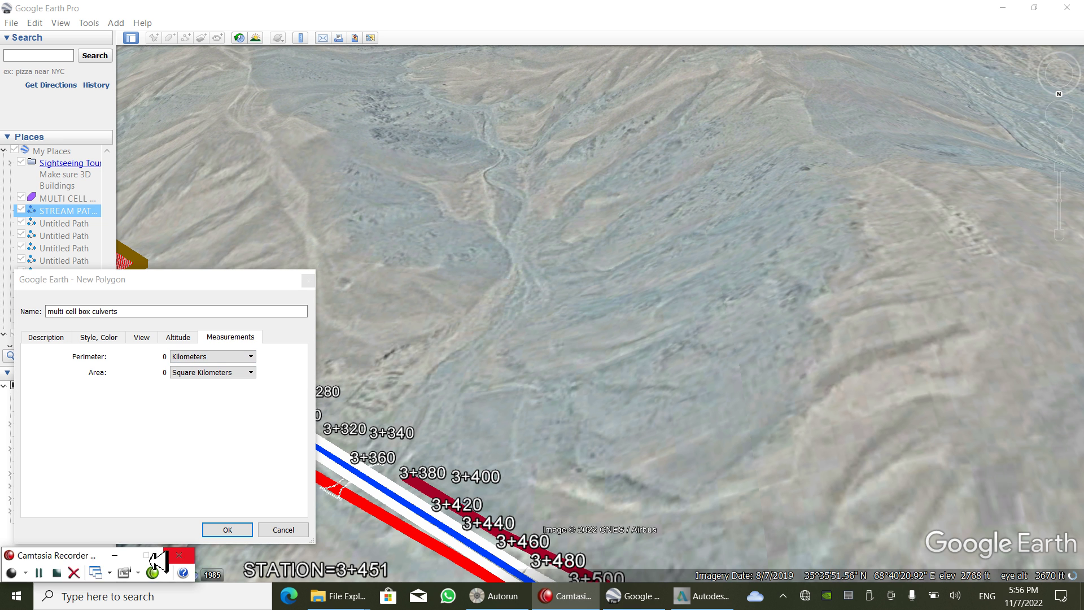
pyautogui.click(223, 372)
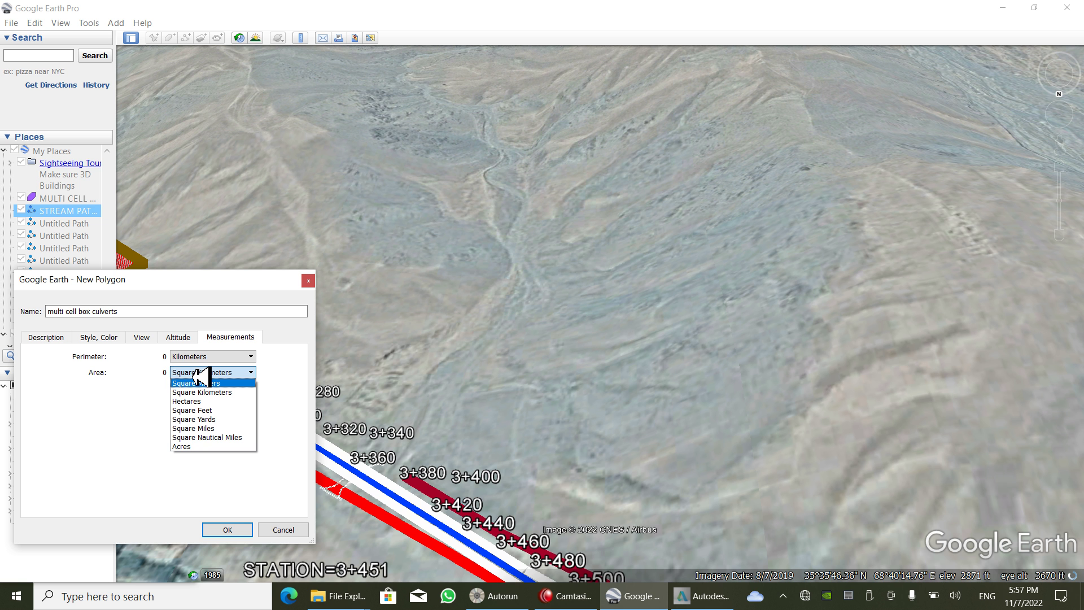
pyautogui.click(123, 399)
pyautogui.moveTo(242, 281); pyautogui.dragTo(56, 359)
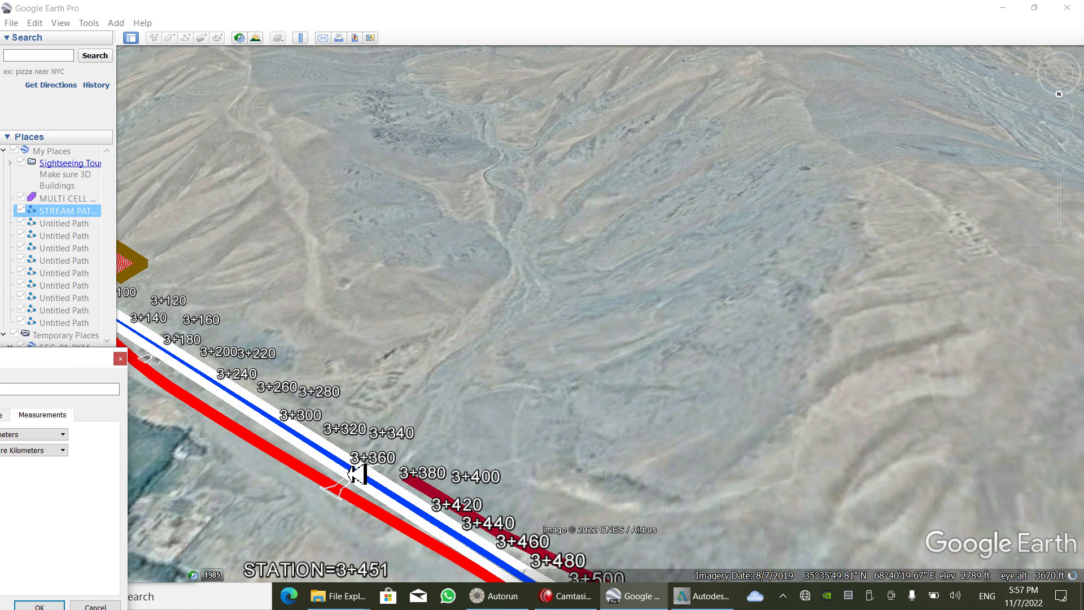
# Step: Begin the catchment boundary at the road near station 3+360 and trace it around the foot of the ridge on the higher-station side
pyautogui.scroll(-2, 395, 520)
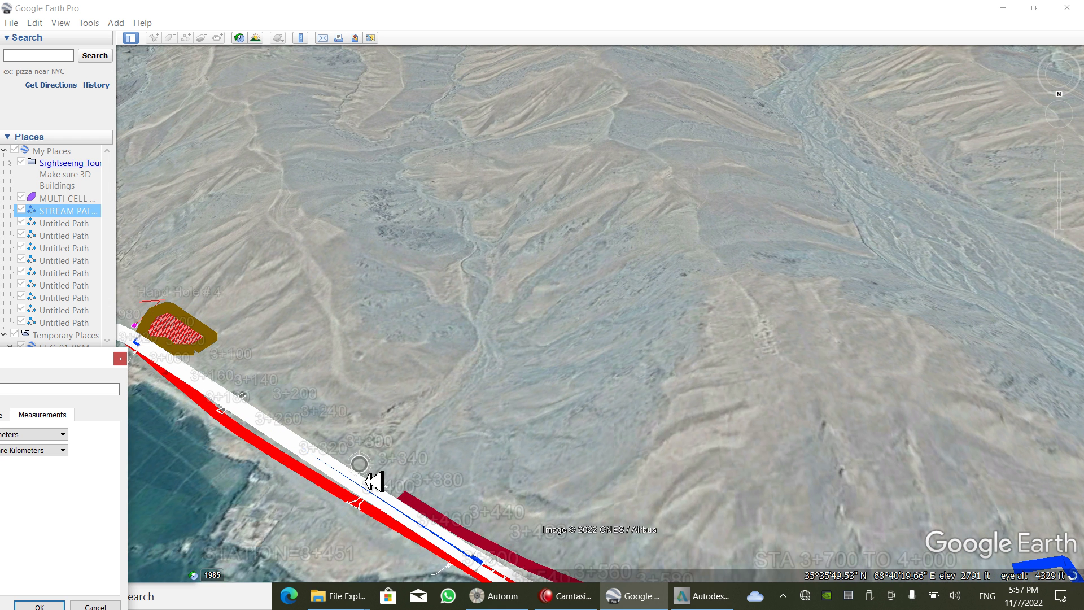
pyautogui.click(405, 480)
pyautogui.click(447, 463)
pyautogui.click(494, 455)
pyautogui.click(556, 458)
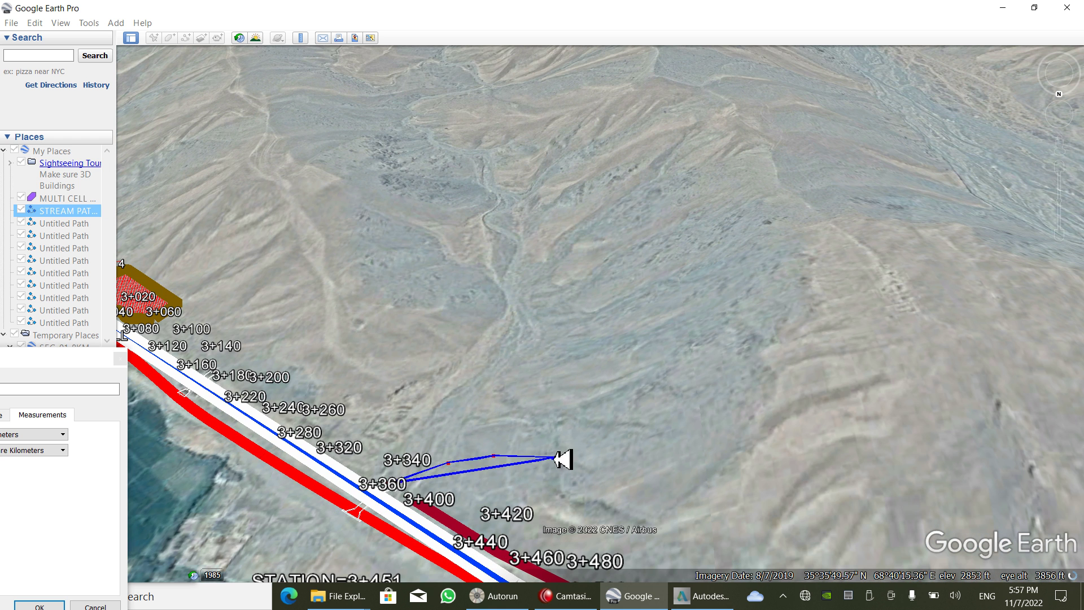
pyautogui.click(625, 464)
pyautogui.click(679, 464)
pyautogui.click(743, 461)
pyautogui.click(797, 447)
pyautogui.click(830, 435)
pyautogui.click(852, 407)
pyautogui.click(858, 381)
pyautogui.click(856, 330)
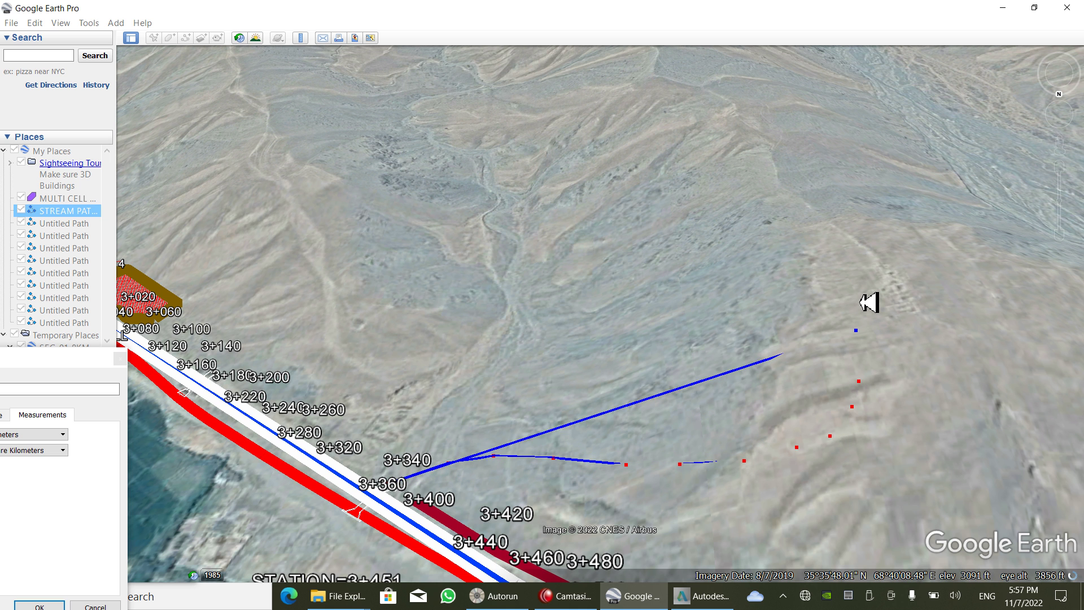
# Step: Continue the catchment boundary upslope from the foot of the higher-station-side ridge onto its crest
pyautogui.click(859, 300)
pyautogui.click(852, 269)
pyautogui.click(838, 237)
pyautogui.click(772, 165)
pyautogui.click(767, 145)
pyautogui.click(757, 131)
pyautogui.click(743, 120)
pyautogui.click(734, 113)
pyautogui.scroll(-1, 629, 526)
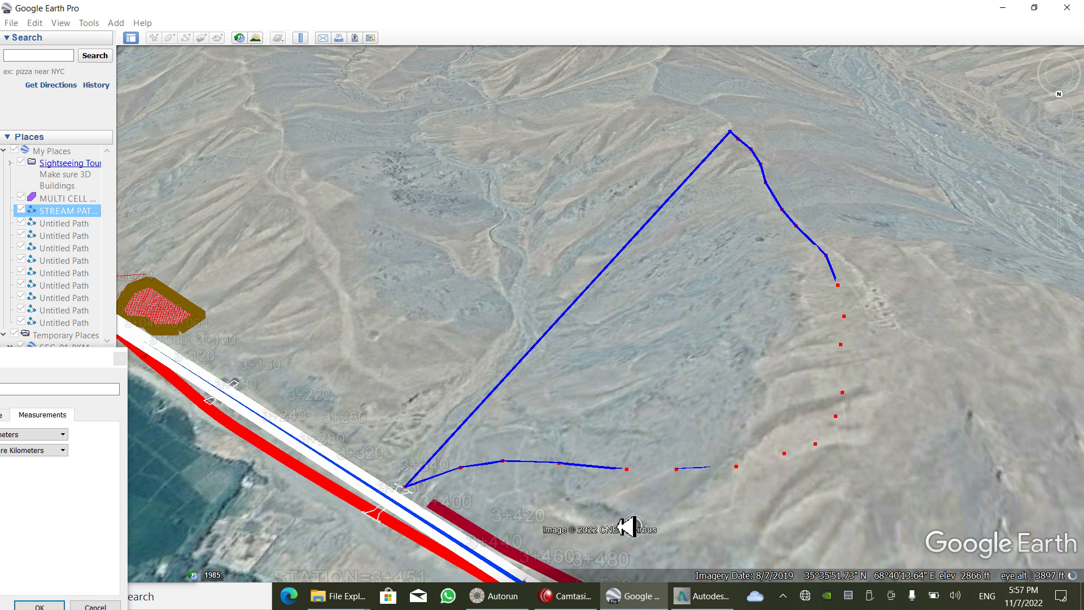
pyautogui.scroll(-3, 628, 526)
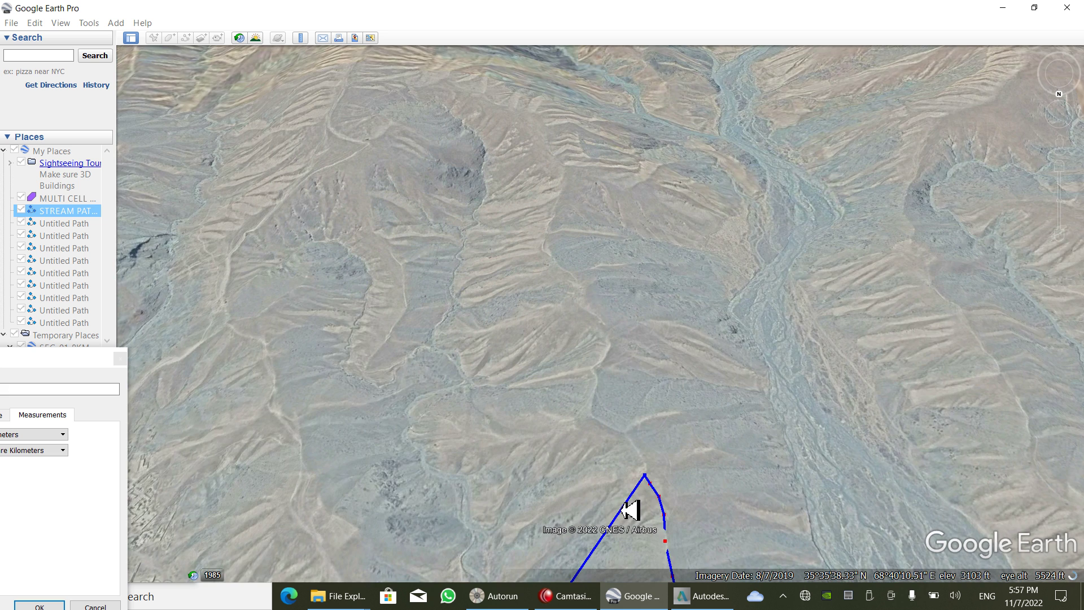
# Step: Extend the boundary along the winding crest of the ridge between the small stream and the wide river valley
pyautogui.scroll(2, 658, 465)
pyautogui.click(649, 462)
pyautogui.click(643, 451)
pyautogui.click(628, 431)
pyautogui.click(613, 413)
pyautogui.click(587, 404)
pyautogui.click(564, 386)
pyautogui.click(565, 371)
pyautogui.click(565, 344)
pyautogui.click(568, 328)
pyautogui.click(567, 319)
pyautogui.click(574, 310)
pyautogui.click(593, 292)
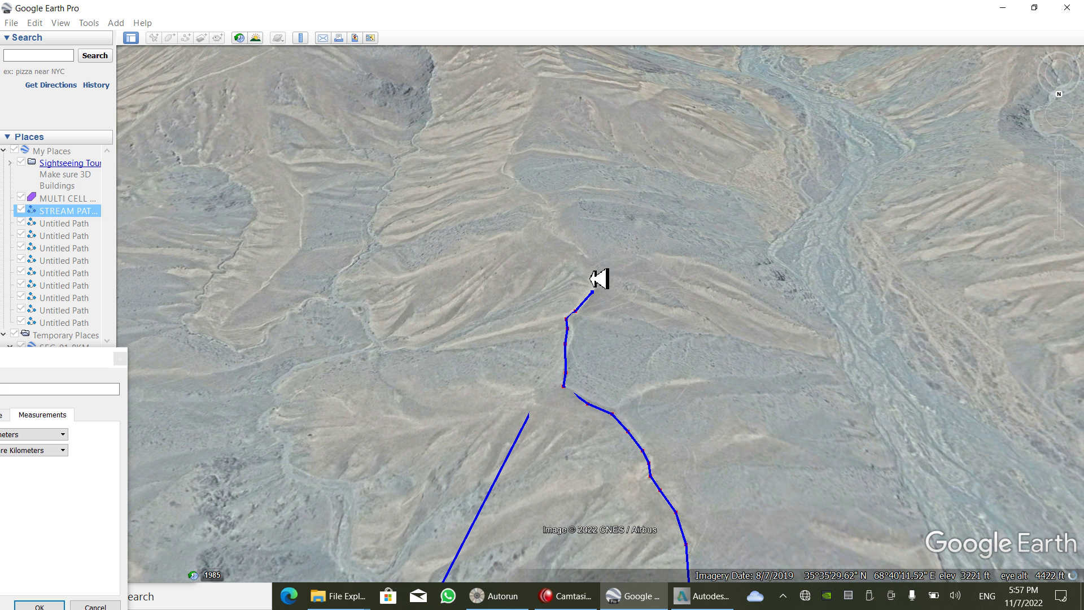
# Step: Trace the boundary along the upper ridge and around the head of the catchment
pyautogui.moveTo(590, 278)
pyautogui.mouseDown()
pyautogui.moveTo(527, 120)
pyautogui.moveTo(540, 77)
pyautogui.mouseUp()
pyautogui.scroll(-1, 541, 245)
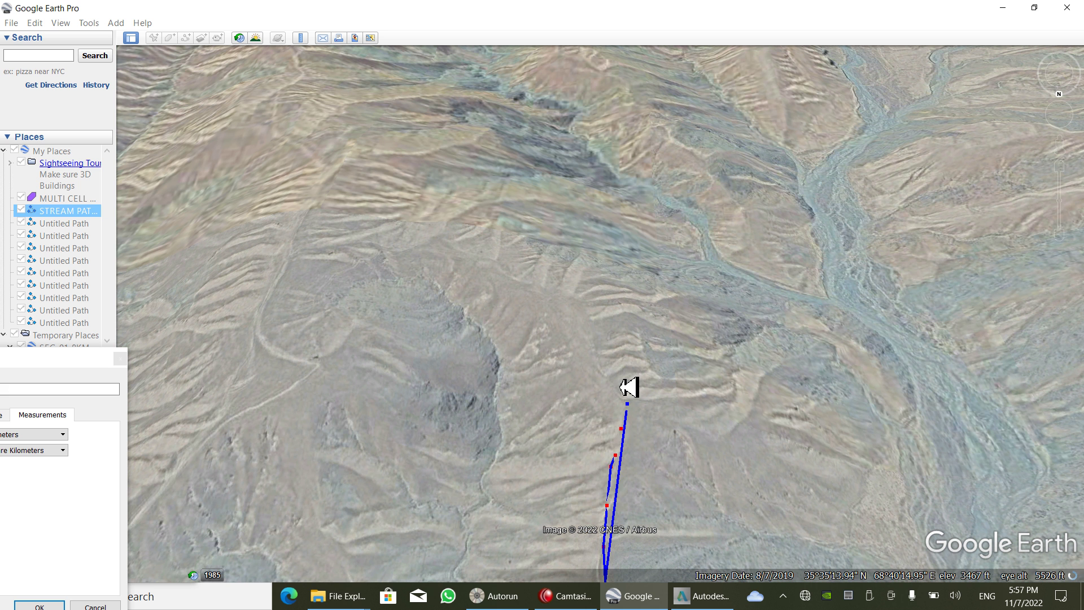
pyautogui.moveTo(628, 388)
pyautogui.mouseDown()
pyautogui.moveTo(591, 312)
pyautogui.moveTo(503, 232)
pyautogui.moveTo(396, 177)
pyautogui.moveTo(351, 169)
pyautogui.moveTo(339, 184)
pyautogui.mouseUp()
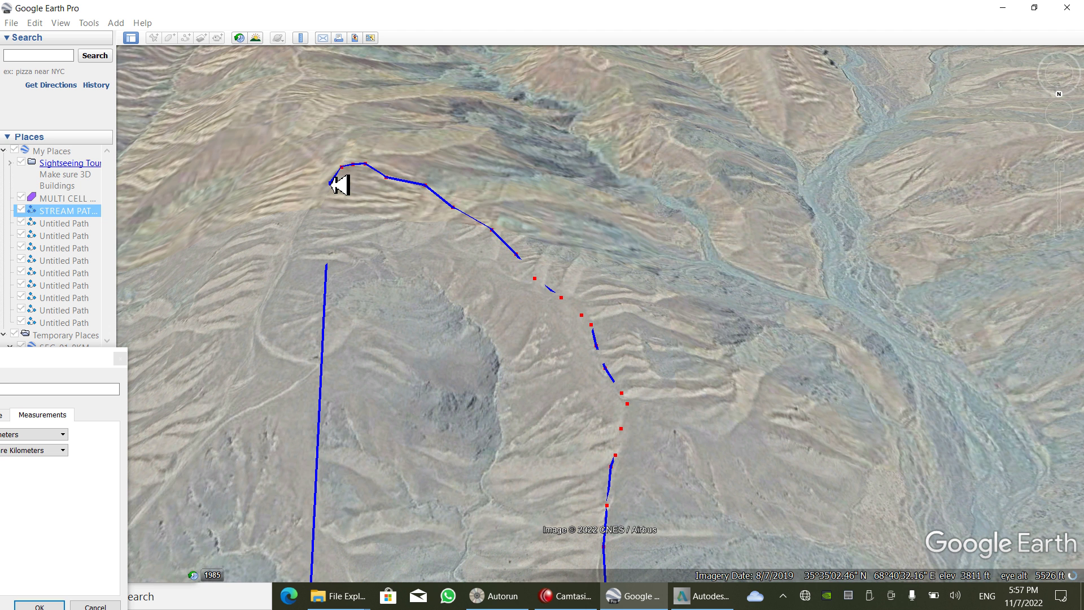
# Step: Bring the boundary down the opposite ridge on the village side, following the bends of its upper crest
pyautogui.moveTo(338, 184)
pyautogui.mouseDown()
pyautogui.moveTo(278, 341)
pyautogui.moveTo(310, 367)
pyautogui.moveTo(232, 438)
pyautogui.mouseUp()
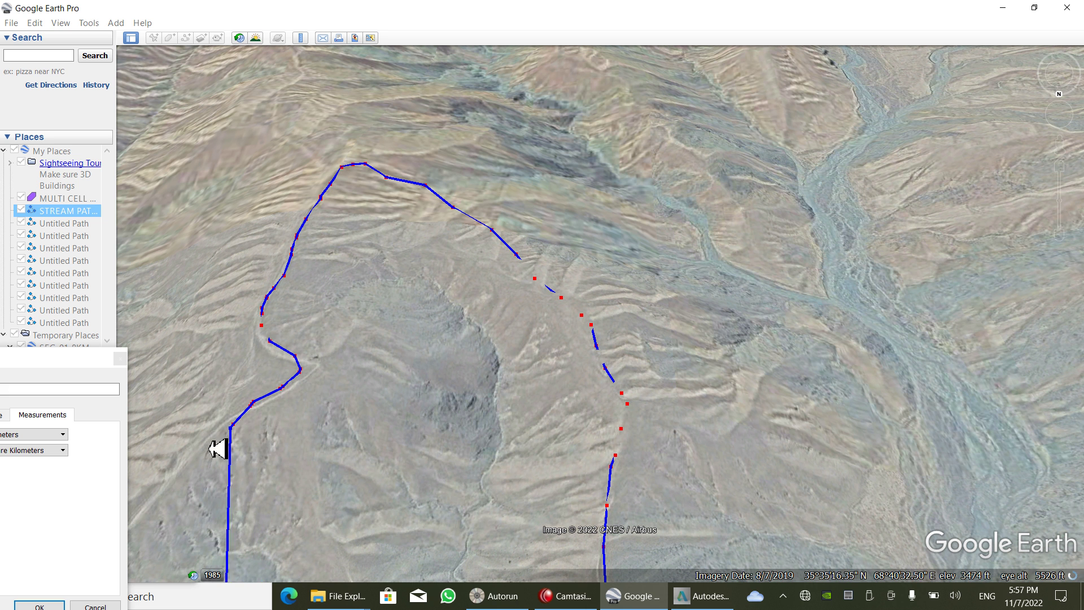
pyautogui.scroll(-2, 408, 337)
pyautogui.scroll(-3, 408, 336)
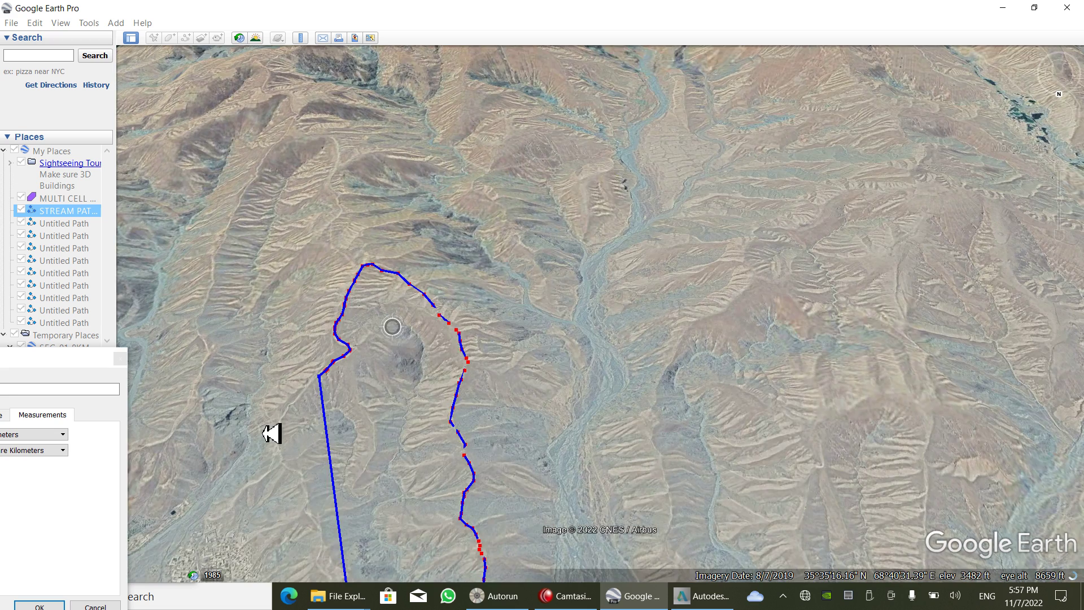
pyautogui.scroll(5, 284, 420)
pyautogui.click(403, 266)
pyautogui.click(385, 287)
pyautogui.click(348, 317)
pyautogui.click(335, 336)
pyautogui.moveTo(339, 349)
pyautogui.mouseDown()
pyautogui.moveTo(317, 416)
pyautogui.moveTo(322, 482)
pyautogui.moveTo(338, 520)
pyautogui.mouseUp()
pyautogui.scroll(-1, 468, 194)
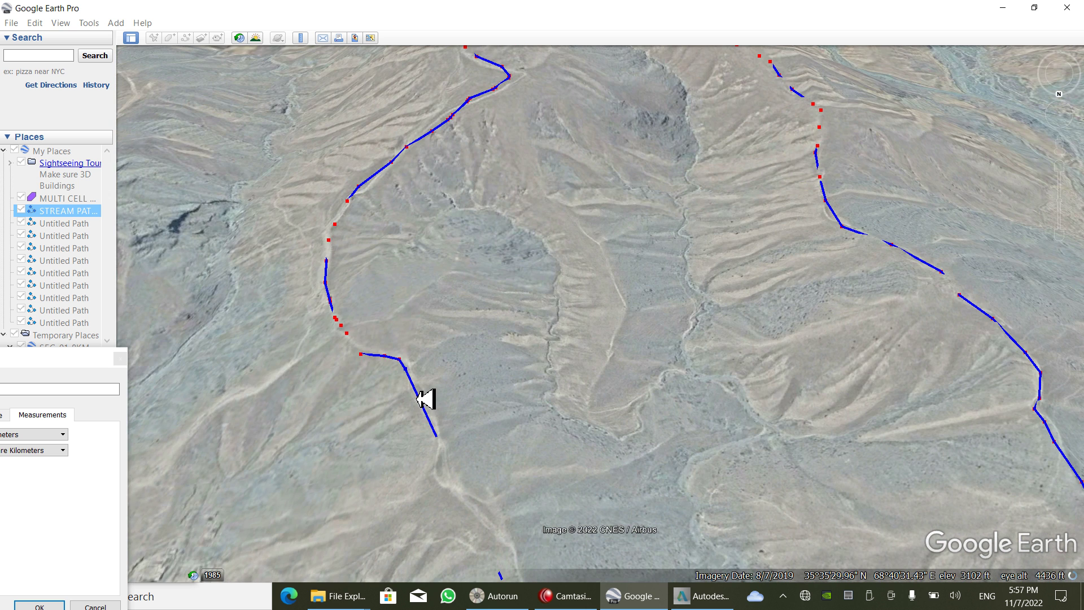
# Step: Add boundary vertices along the middle part of the village-side ridge, heading down towards the road
pyautogui.click(419, 399)
pyautogui.click(434, 419)
pyautogui.click(440, 445)
pyautogui.click(440, 458)
pyautogui.click(445, 481)
pyautogui.click(471, 497)
pyautogui.click(492, 518)
pyautogui.click(500, 546)
pyautogui.scroll(-1, 441, 255)
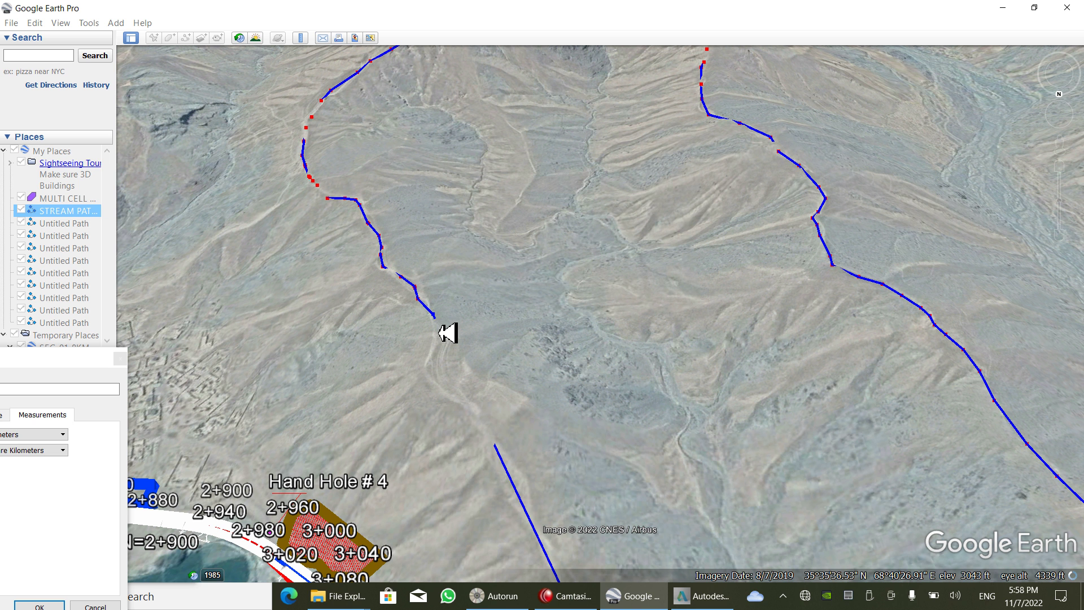
# Step: Trace the last part of the village-side ridge down to the road and close the catchment boundary near station 3+360
pyautogui.moveTo(440, 333); pyautogui.dragTo(531, 525)
pyautogui.scroll(-1, 458, 314)
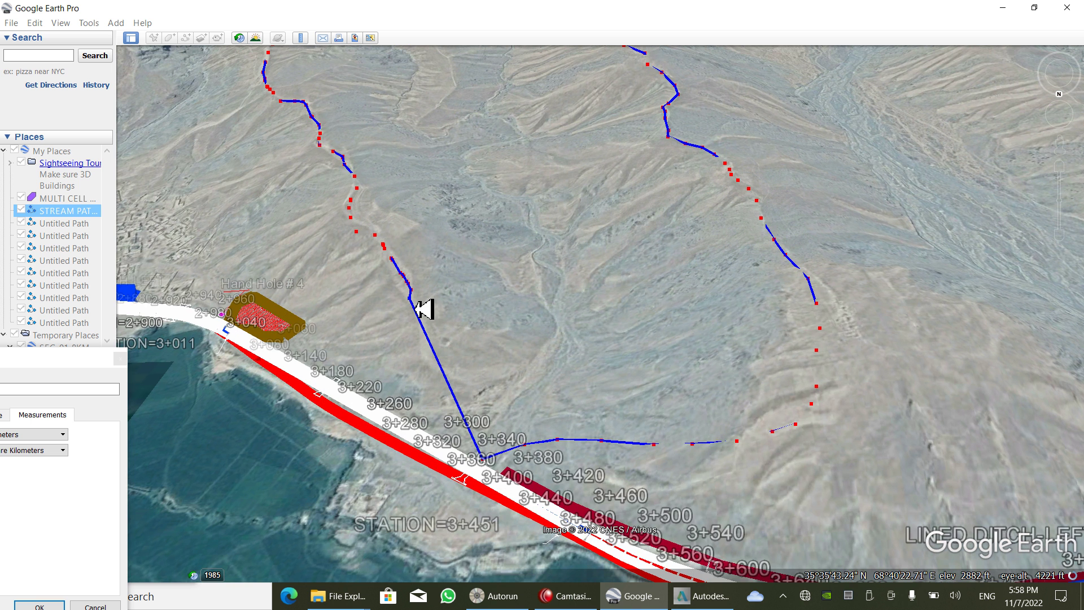
pyautogui.moveTo(433, 339); pyautogui.dragTo(461, 452)
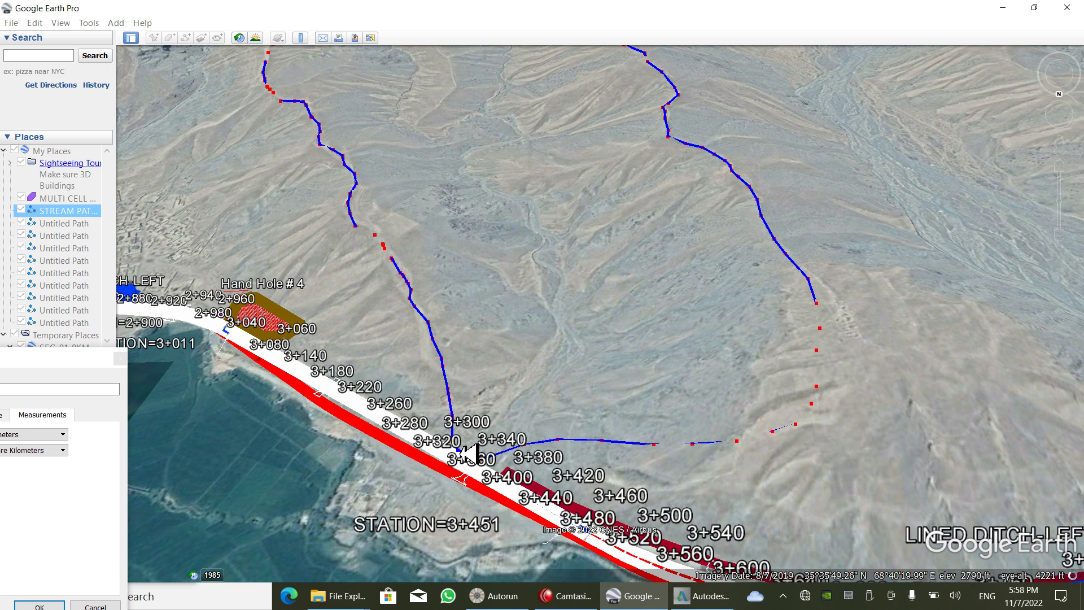
pyautogui.scroll(-1, 468, 499)
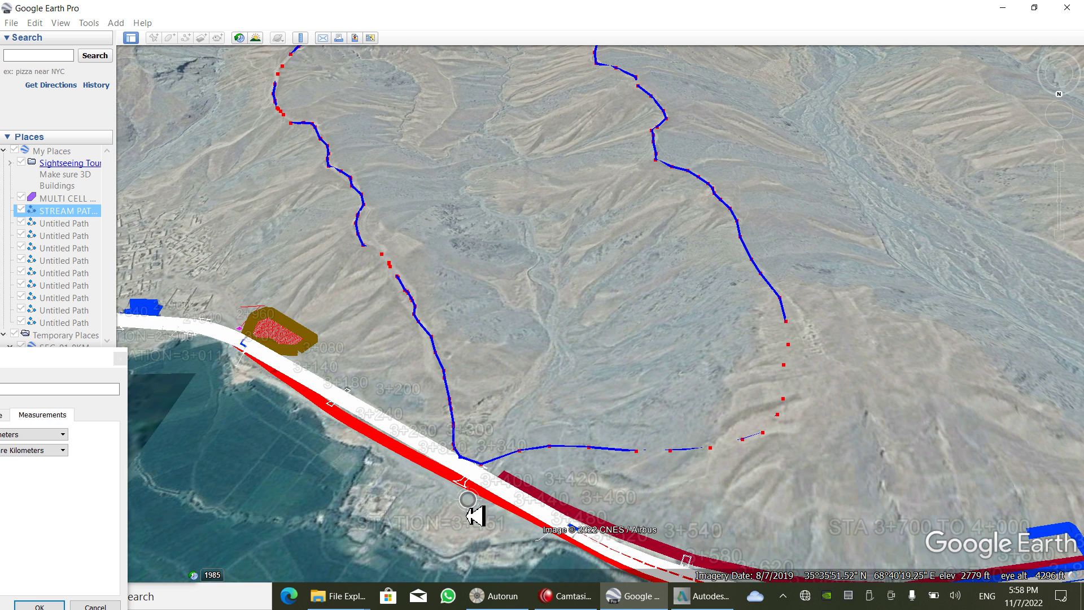
# Step: Save the multi cell box culverts polygon and fill its area light blue at 50% opacity
pyautogui.scroll(-3, 475, 515)
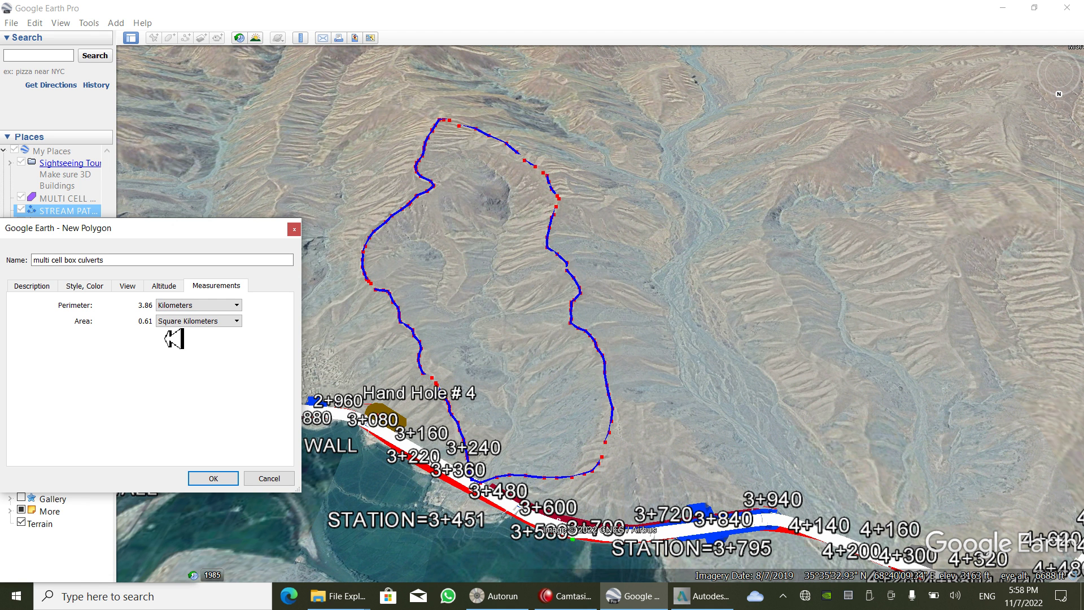
pyautogui.press('Return')
pyautogui.rightClick(76, 336)
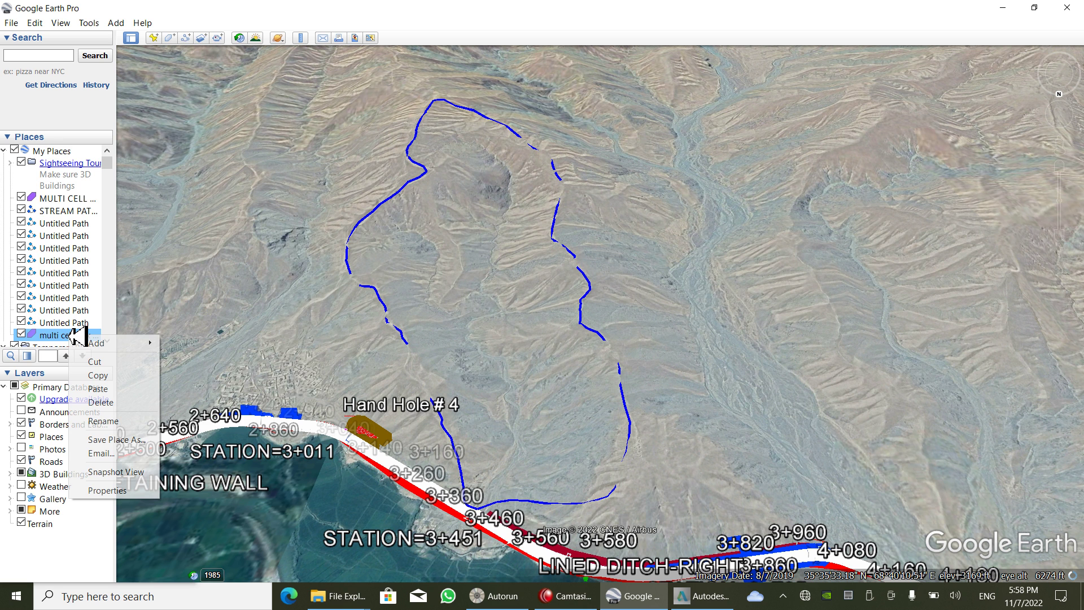
pyautogui.click(113, 490)
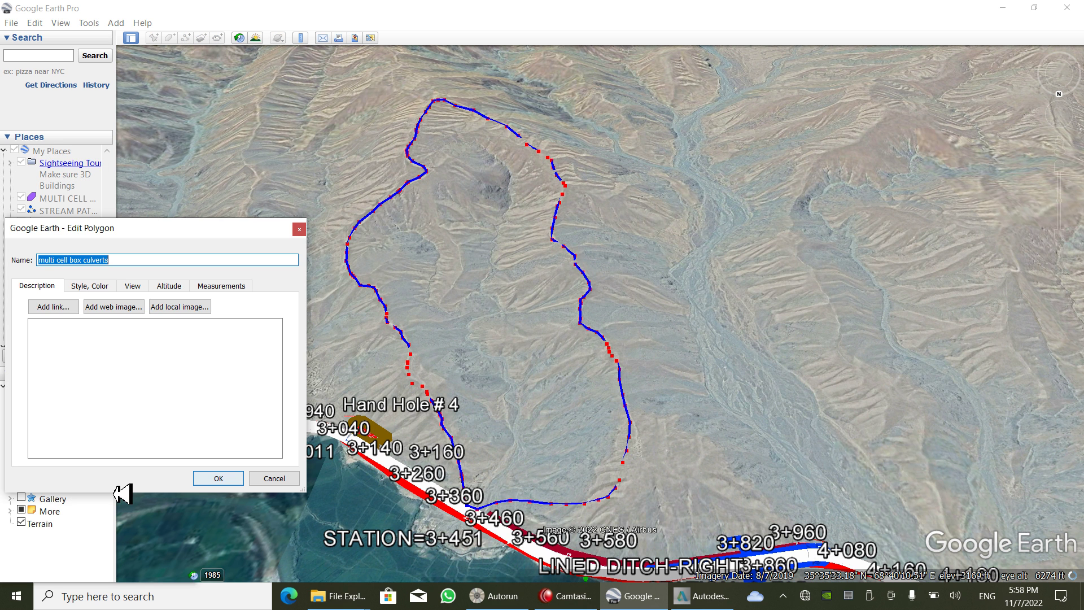
pyautogui.click(90, 286)
pyautogui.click(71, 370)
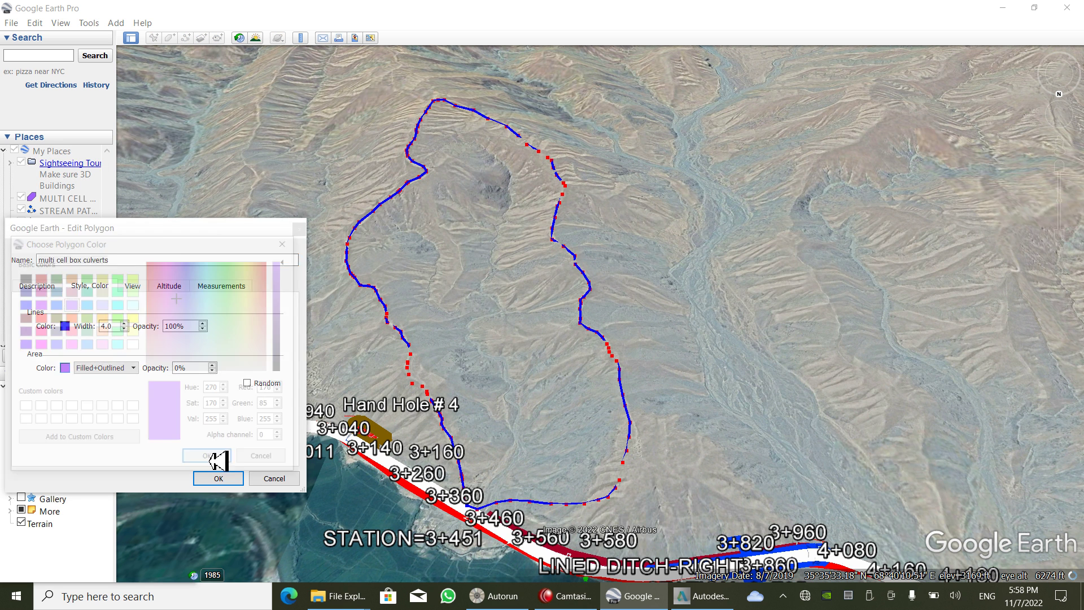
pyautogui.click(85, 344)
pyautogui.click(207, 458)
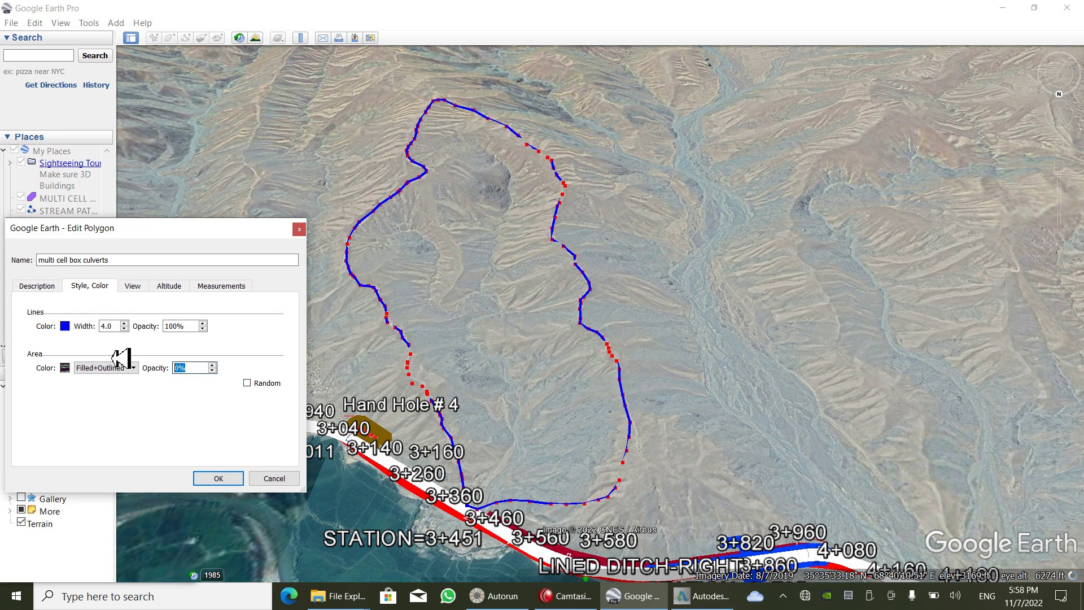
pyautogui.write('50')
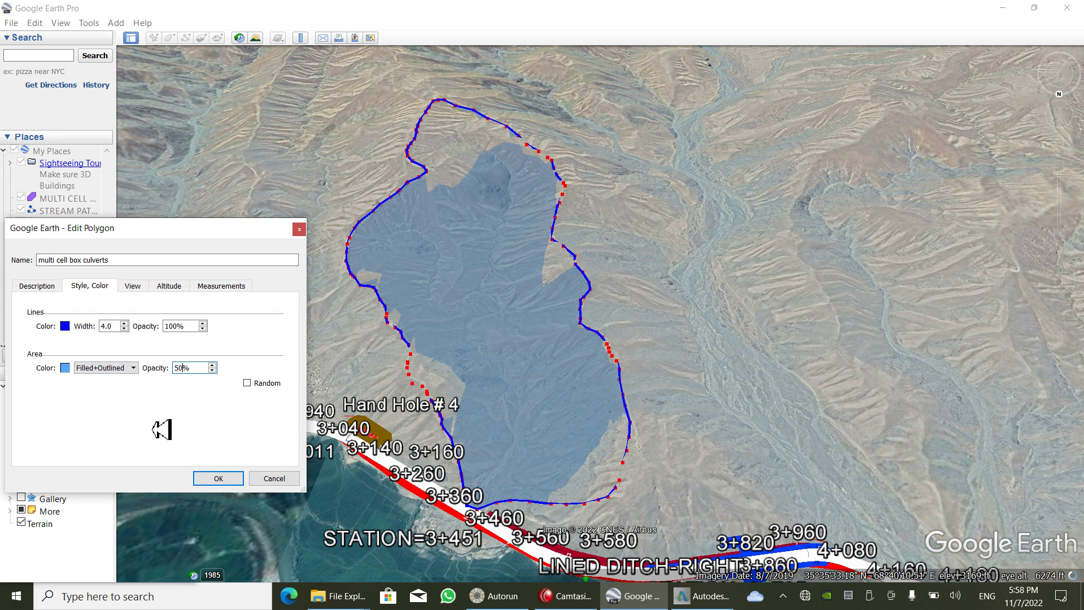
pyautogui.click(218, 478)
pyautogui.moveTo(493, 273)
pyautogui.mouseDown(button='middle')
pyautogui.moveTo(479, 373)
pyautogui.moveTo(450, 382)
pyautogui.moveTo(482, 275)
pyautogui.mouseUp(button='middle')
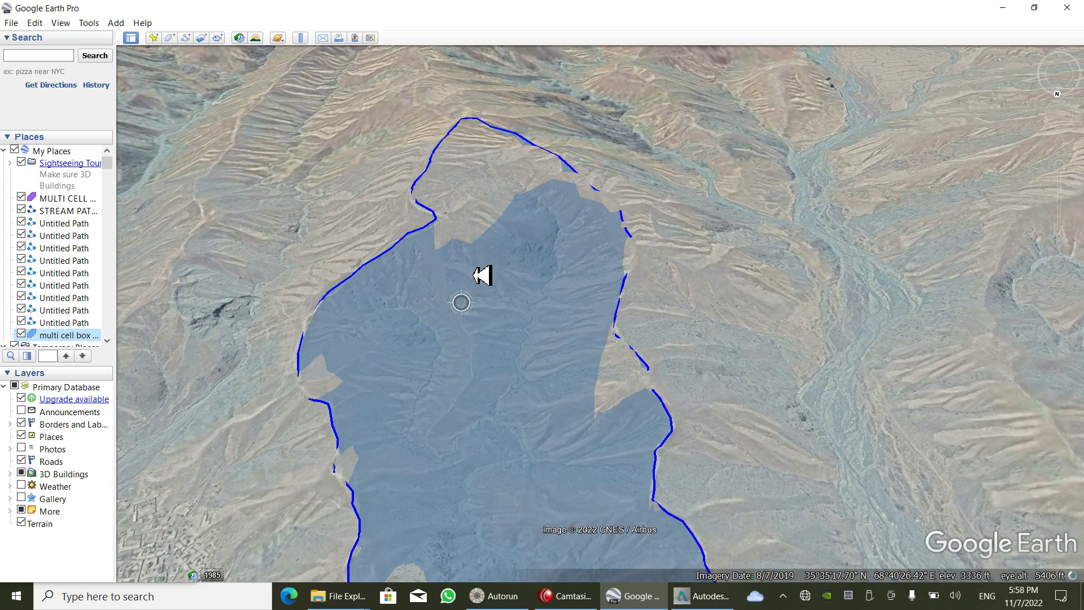
pyautogui.scroll(-5, 455, 314)
pyautogui.scroll(4, 455, 321)
pyautogui.click(555, 595)
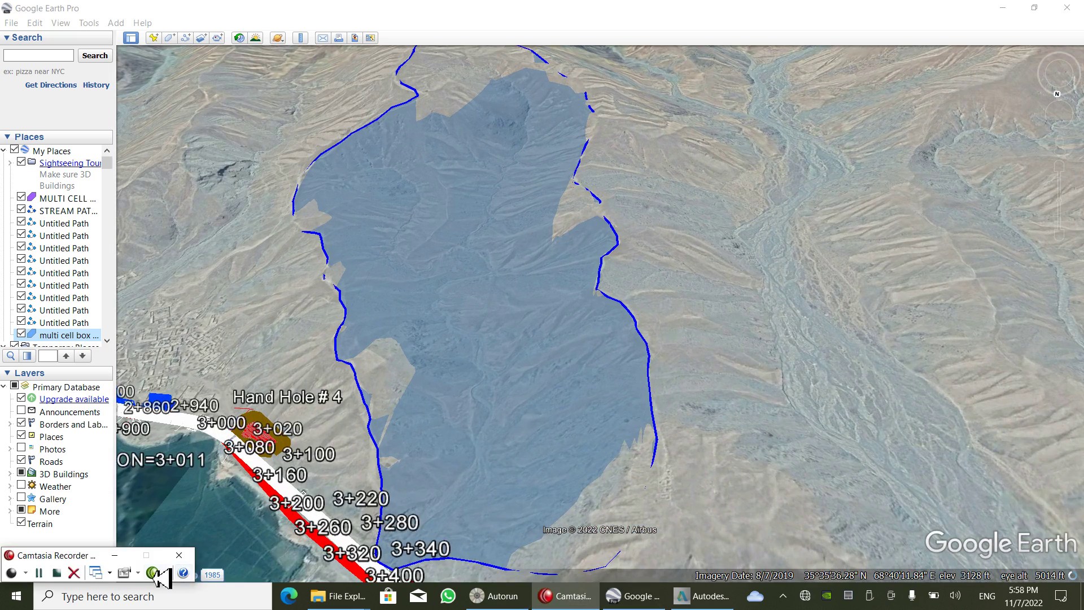
pyautogui.click(39, 572)
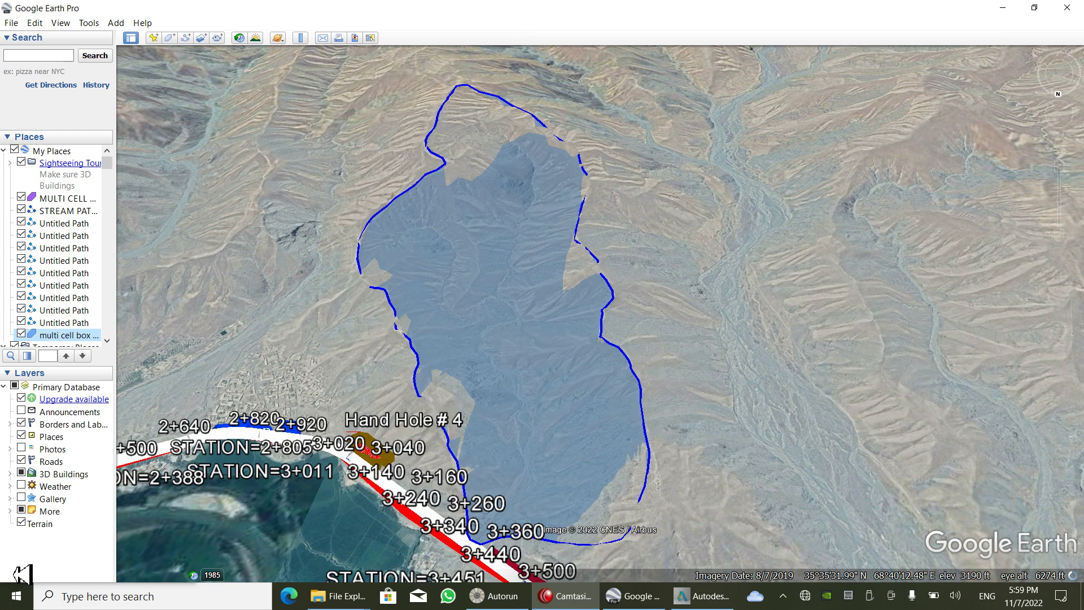
# Step: Set the area opacity of the multi cell box culverts polygon to 0% so only its outline shows
pyautogui.moveTo(530, 157); pyautogui.dragTo(512, 186)
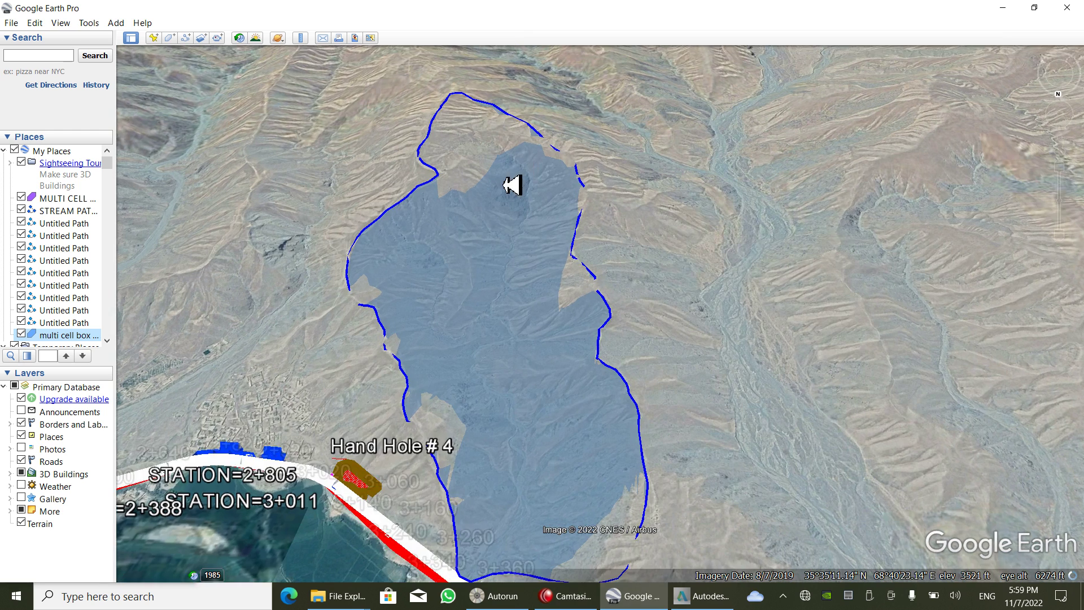
pyautogui.moveTo(513, 184); pyautogui.dragTo(51, 455, button='middle')
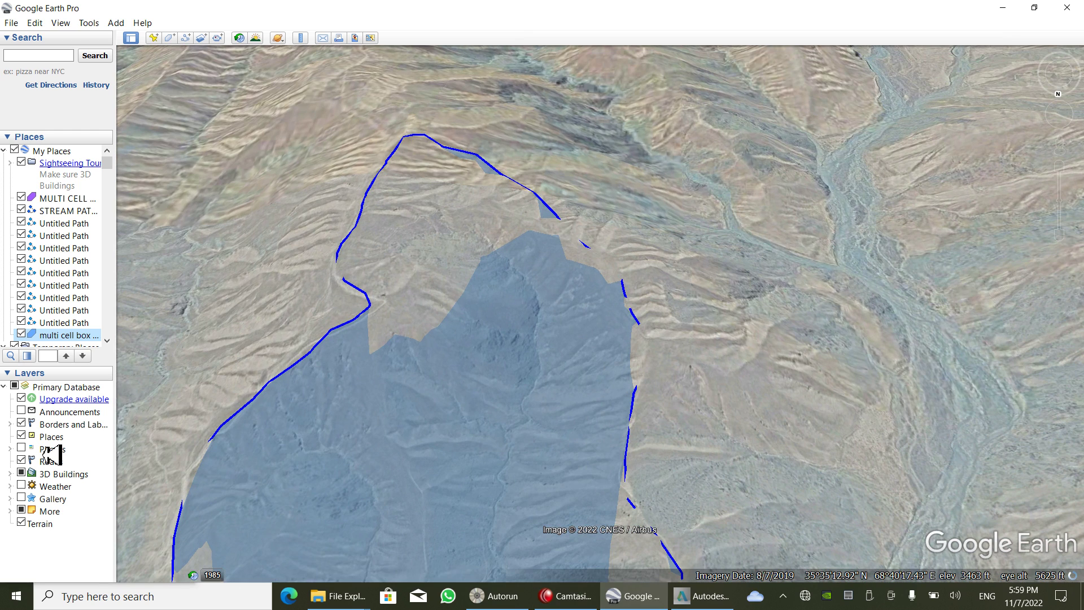
pyautogui.rightClick(62, 335)
pyautogui.click(95, 486)
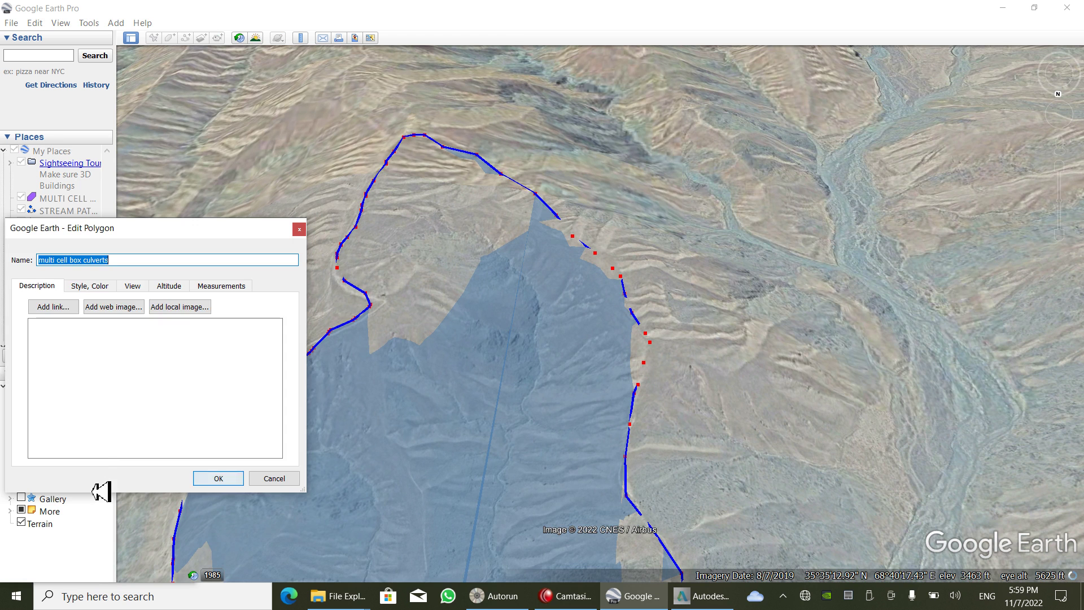
pyautogui.click(90, 287)
pyautogui.moveTo(201, 368); pyautogui.dragTo(141, 368)
pyautogui.write('0')
pyautogui.click(228, 478)
# Step: Start a new path named Stream Paths and set its line color to cyan
pyautogui.moveTo(518, 279); pyautogui.dragTo(387, 173)
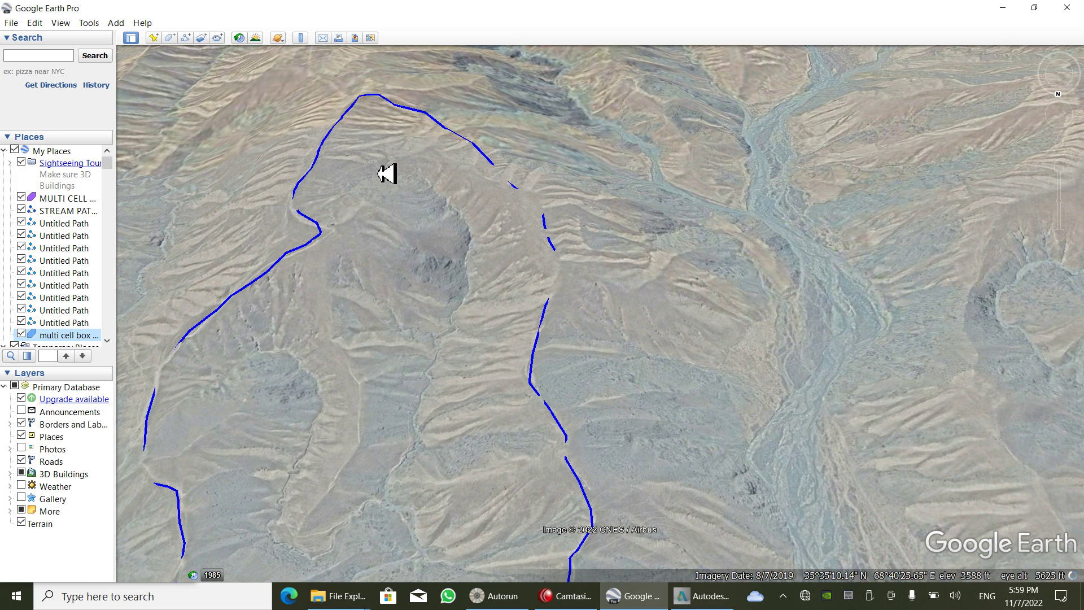
pyautogui.click(187, 38)
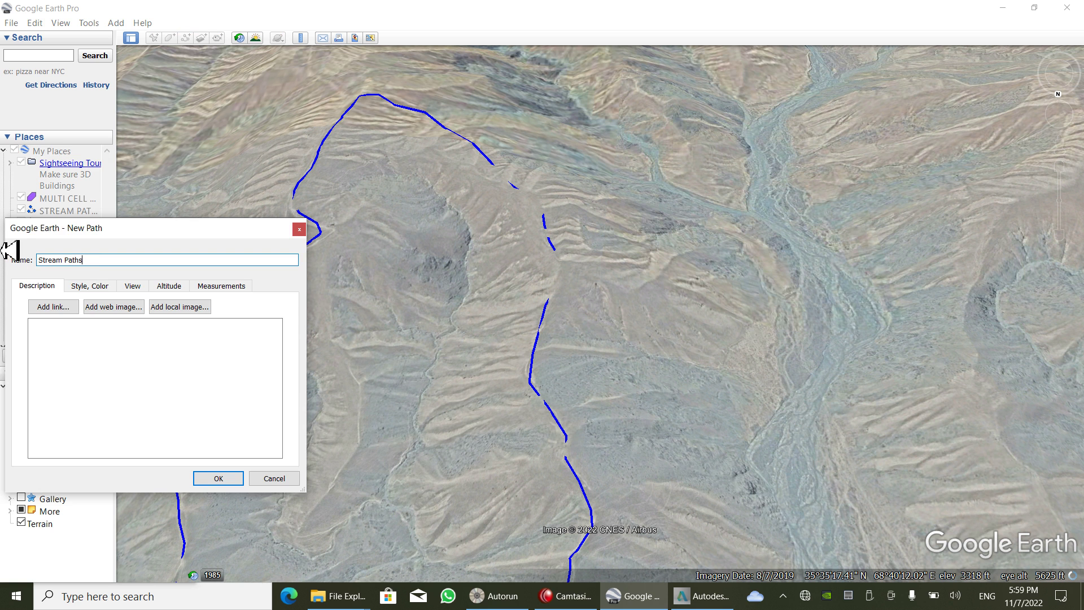
pyautogui.click(87, 286)
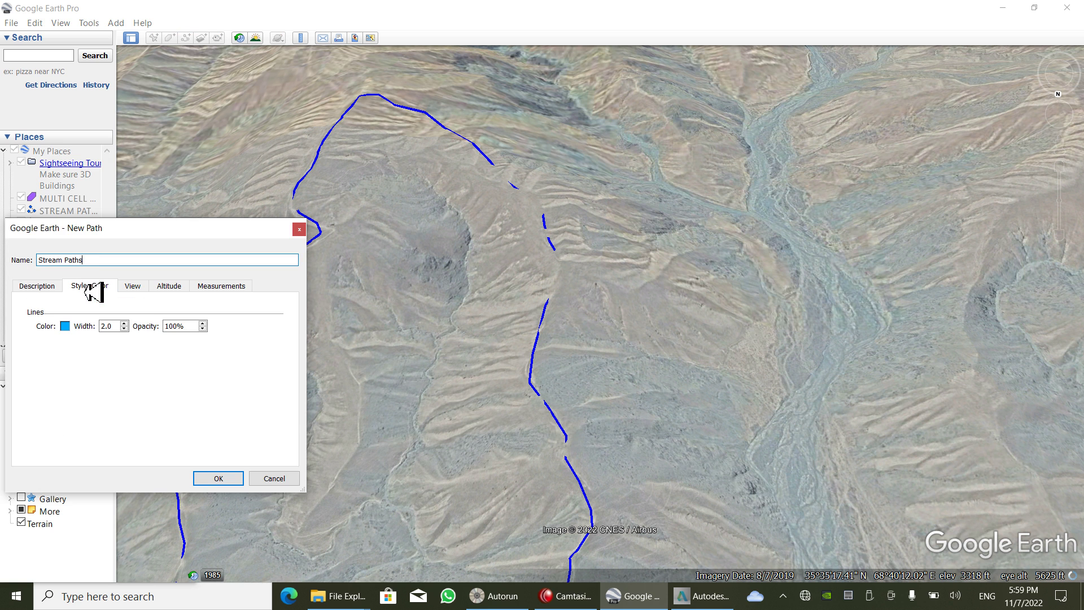
pyautogui.click(65, 327)
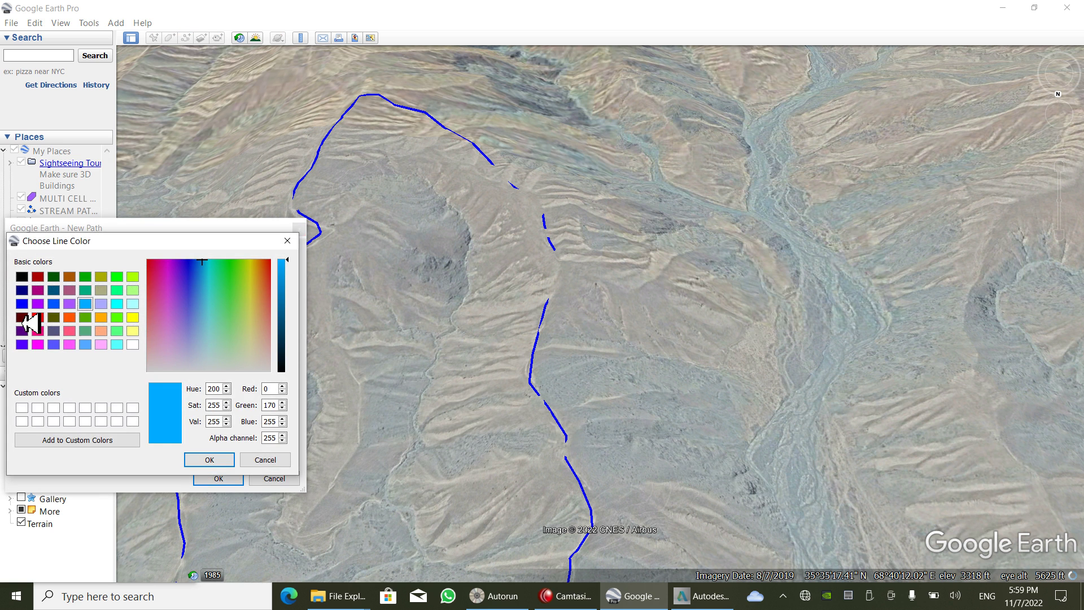
pyautogui.click(117, 303)
pyautogui.click(210, 460)
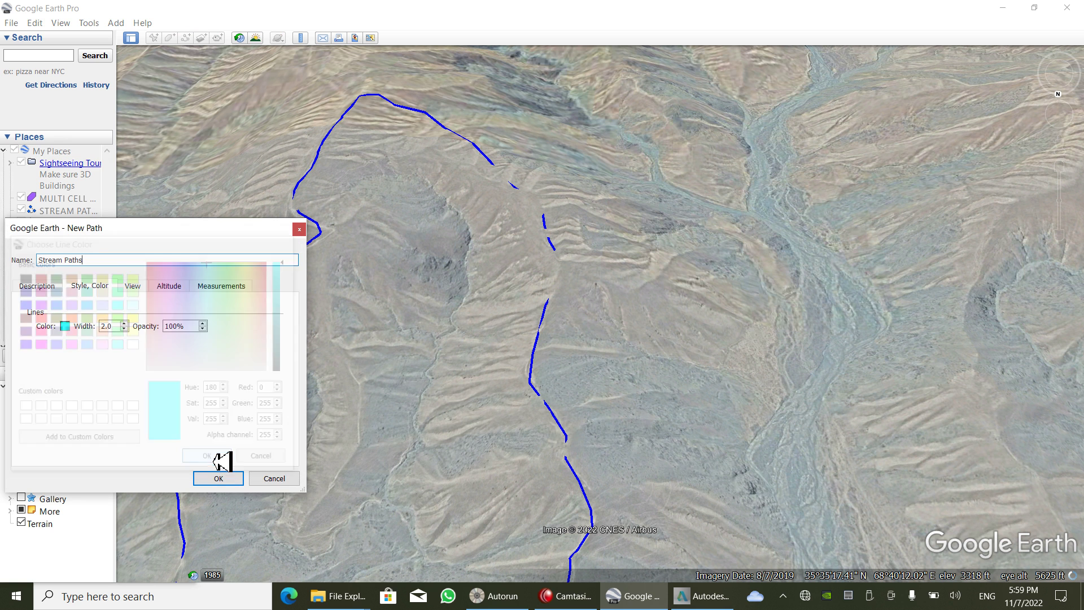
# Step: Set the new path's altitude to Relative to ground and its length unit to kilometers
pyautogui.click(133, 285)
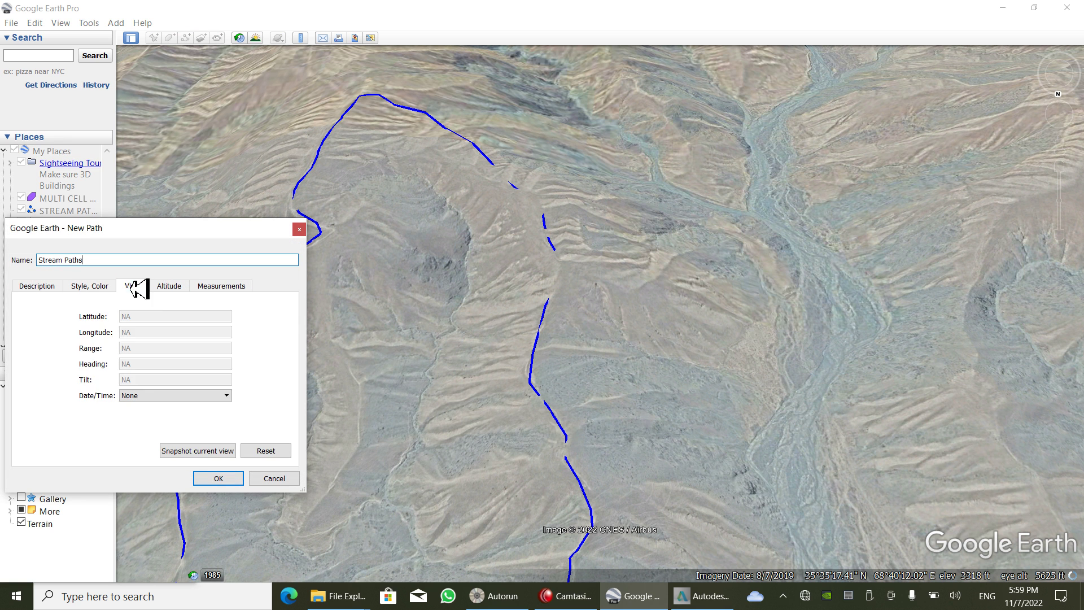
pyautogui.click(168, 286)
pyautogui.click(235, 314)
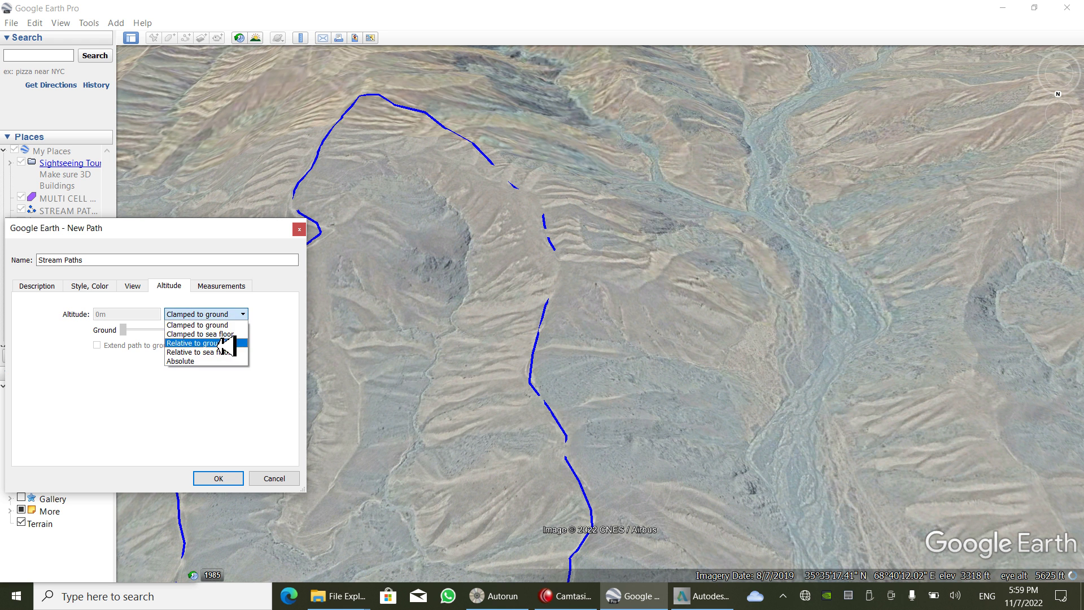
pyautogui.click(219, 343)
pyautogui.click(221, 286)
pyautogui.click(200, 305)
# Step: Trace the main stream for about 1.5 km from the head of the catchment down to the road near station 3+360, and save the path
pyautogui.moveTo(240, 232); pyautogui.dragTo(18, 292)
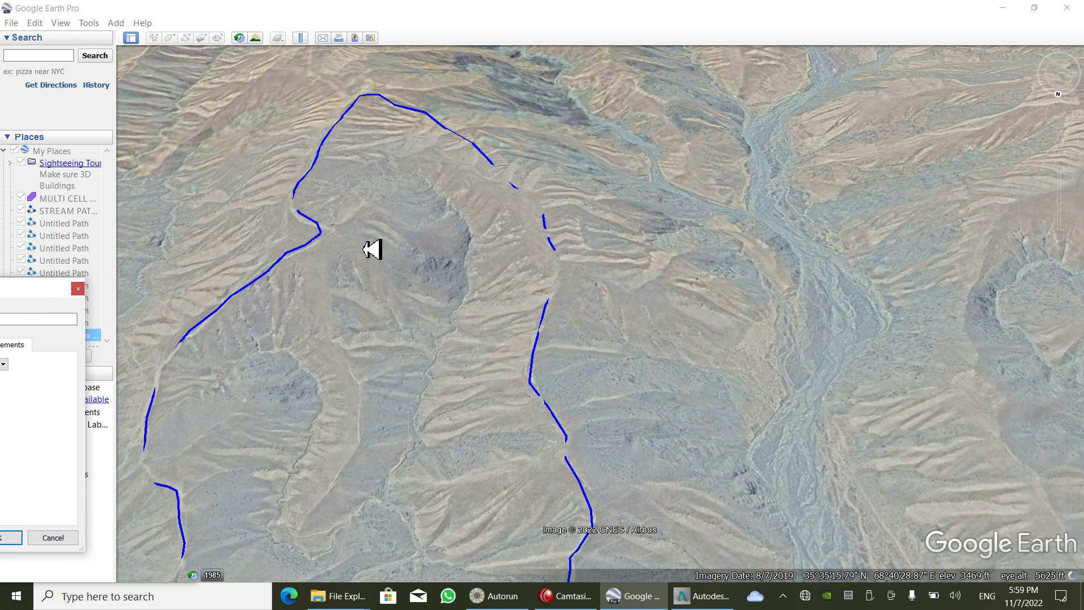
pyautogui.moveTo(386, 161)
pyautogui.mouseDown()
pyautogui.moveTo(429, 181)
pyautogui.moveTo(470, 228)
pyautogui.mouseUp()
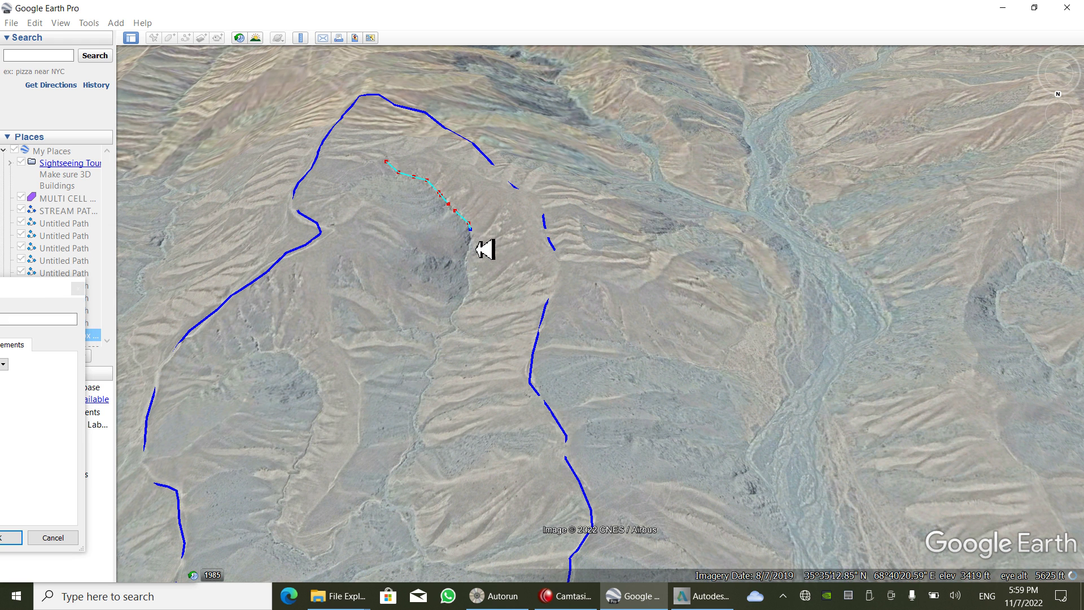
pyautogui.moveTo(470, 271)
pyautogui.mouseDown()
pyautogui.moveTo(390, 486)
pyautogui.moveTo(418, 550)
pyautogui.mouseUp()
pyautogui.click(564, 596)
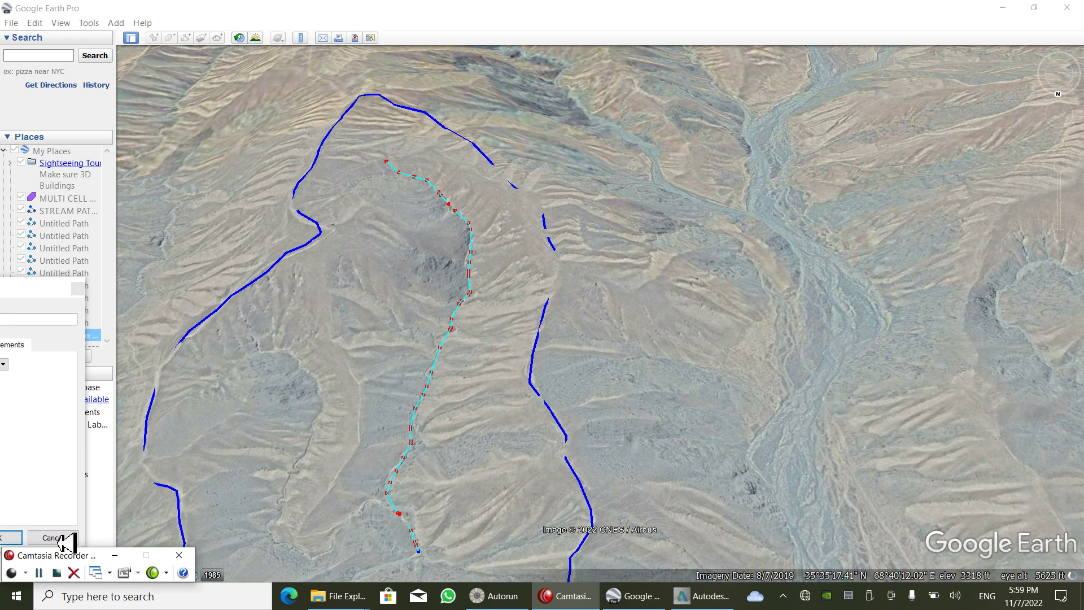
pyautogui.click(48, 575)
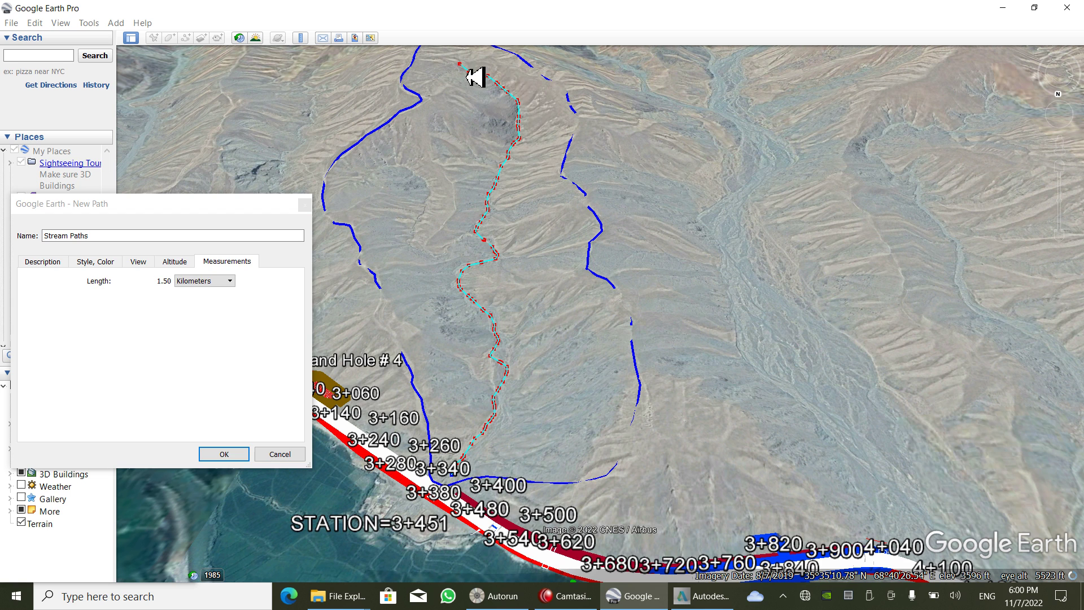
pyautogui.click(224, 453)
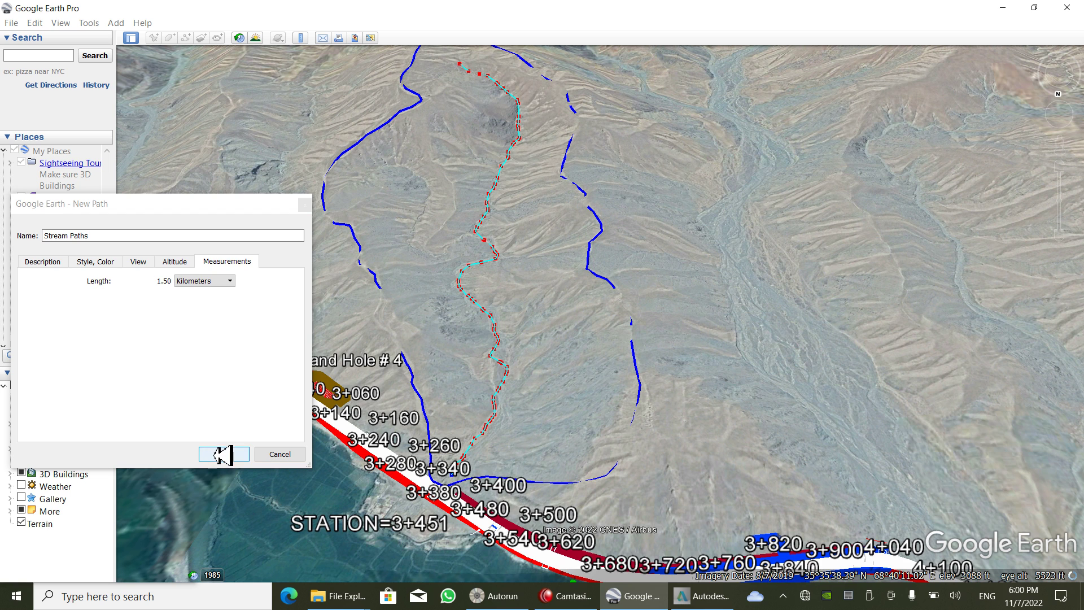
# Step: Examine the main stream and its tributary paths within the catchment boundary, from the upper ridge down to the road
pyautogui.moveTo(463, 240); pyautogui.dragTo(418, 333)
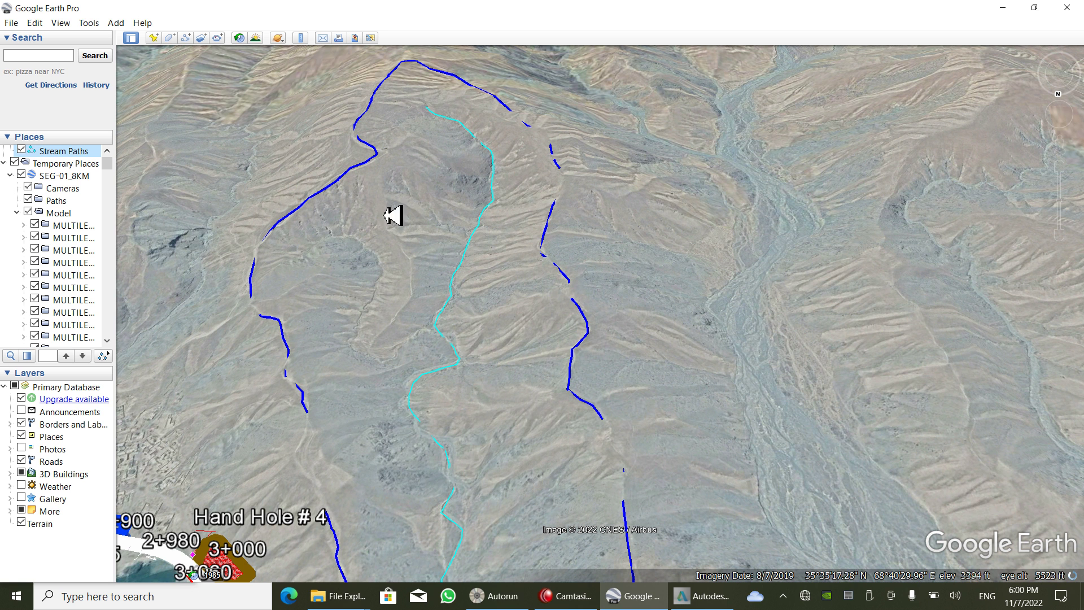
pyautogui.click(558, 597)
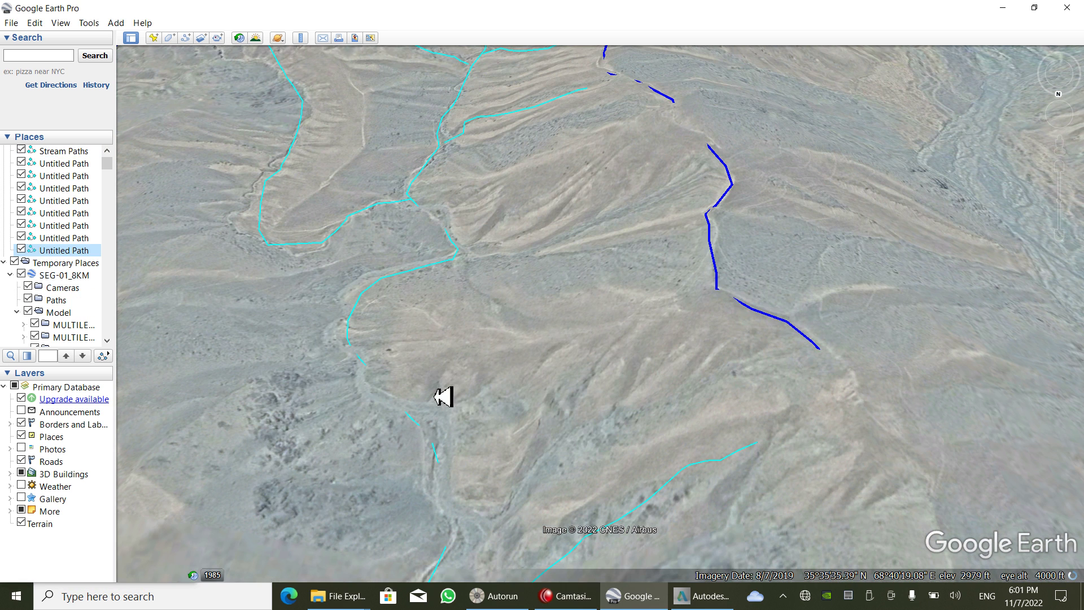
pyautogui.scroll(3, 437, 392)
pyautogui.moveTo(432, 391); pyautogui.dragTo(527, 335)
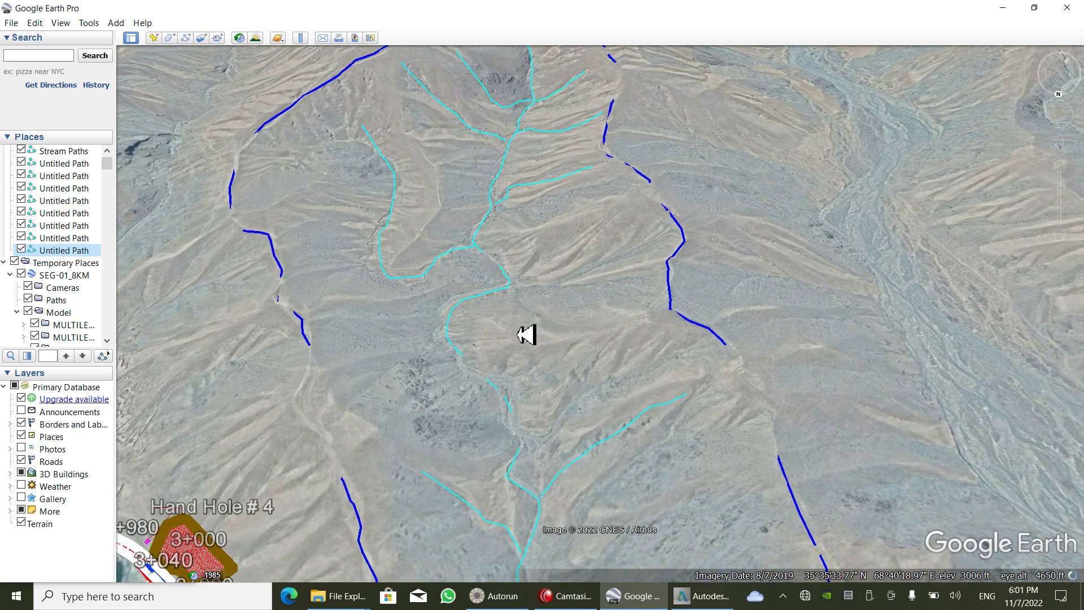
pyautogui.scroll(-2, 526, 335)
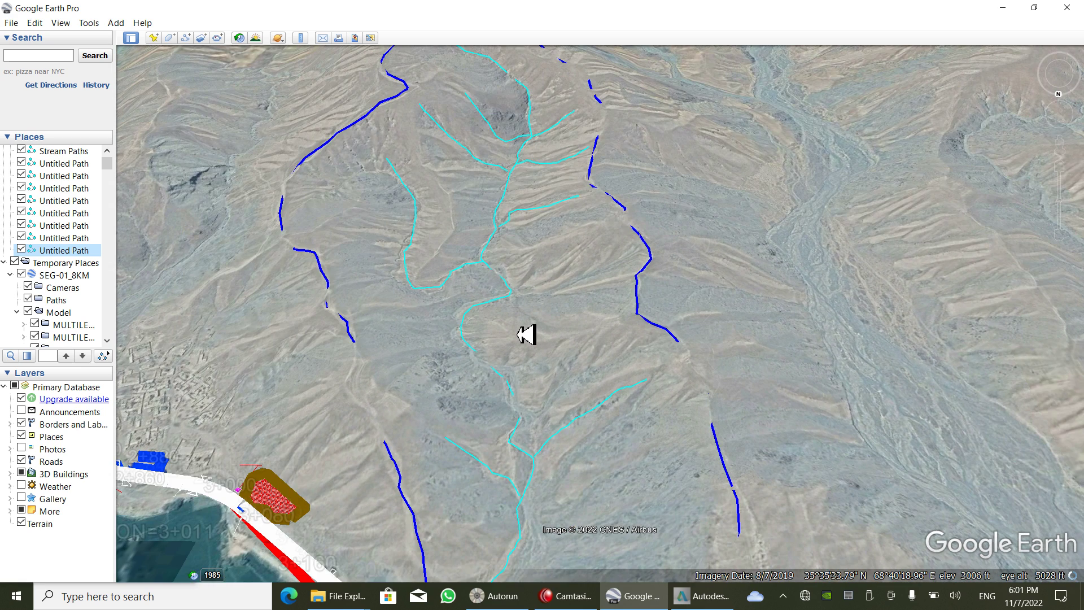
pyautogui.scroll(-3, 526, 335)
pyautogui.scroll(3, 490, 308)
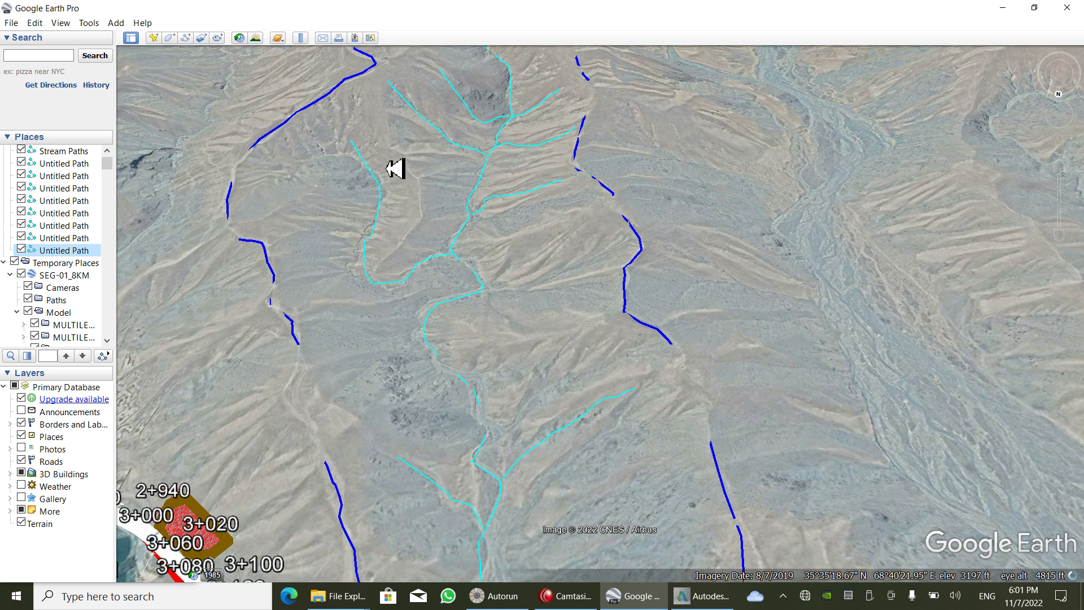
pyautogui.scroll(5, 75, 235)
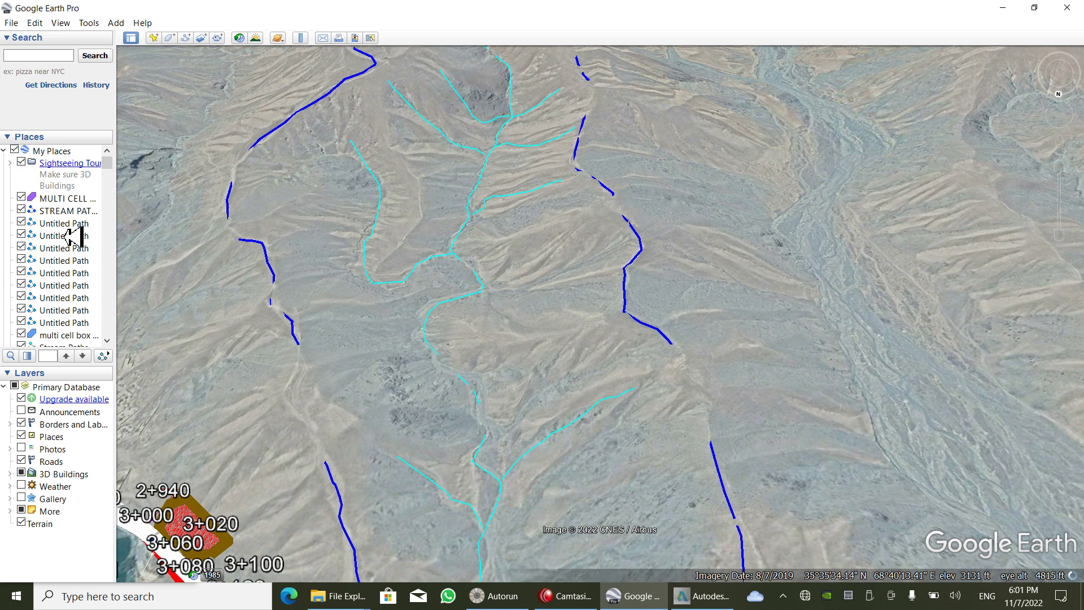
pyautogui.click(550, 597)
pyautogui.click(39, 572)
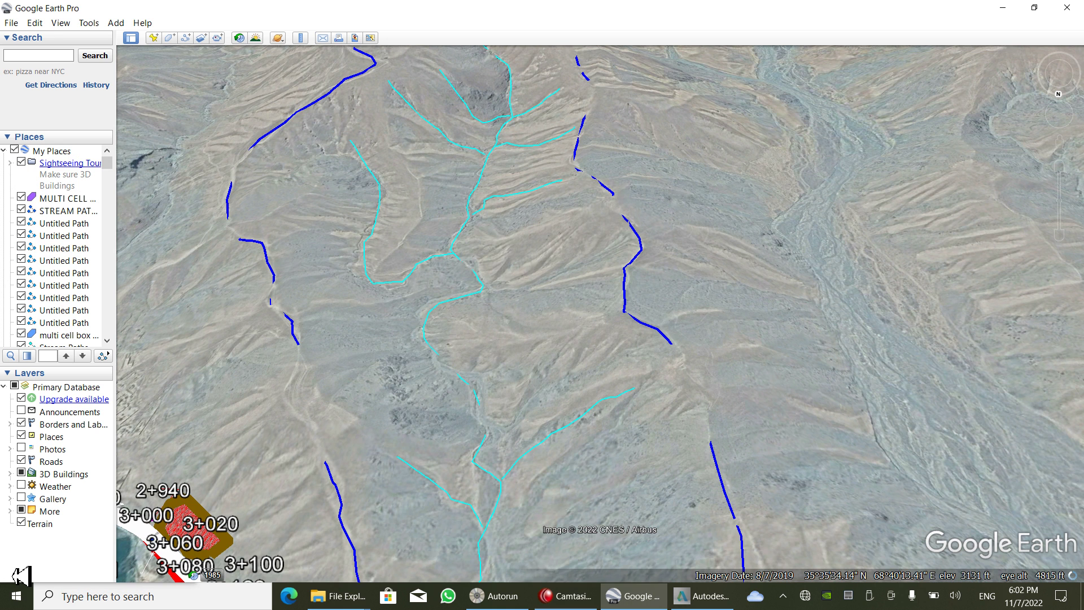
pyautogui.scroll(-2, 465, 123)
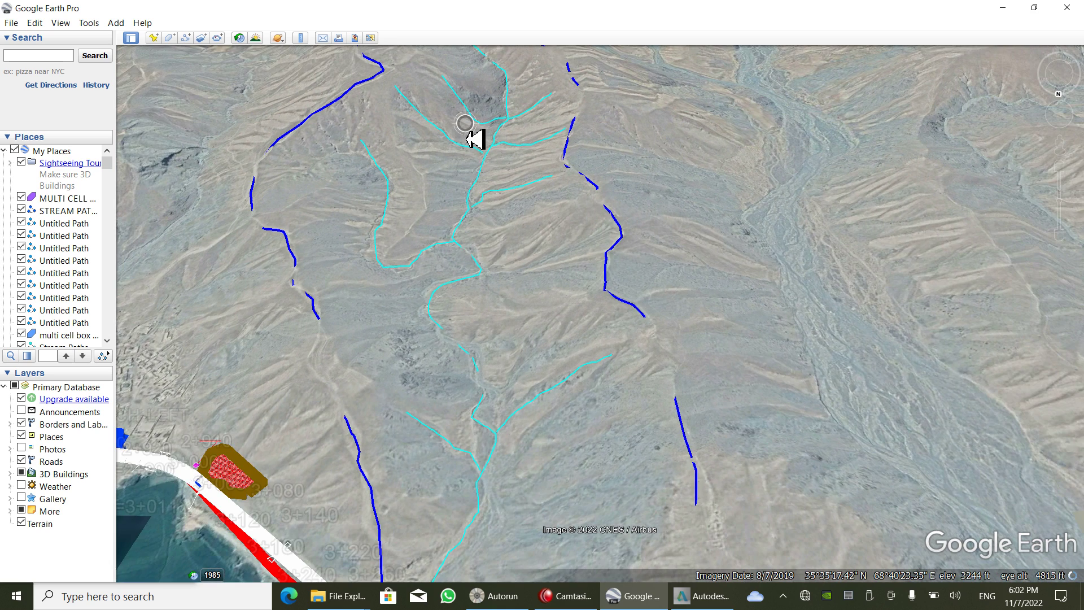
pyautogui.moveTo(474, 138); pyautogui.dragTo(483, 208)
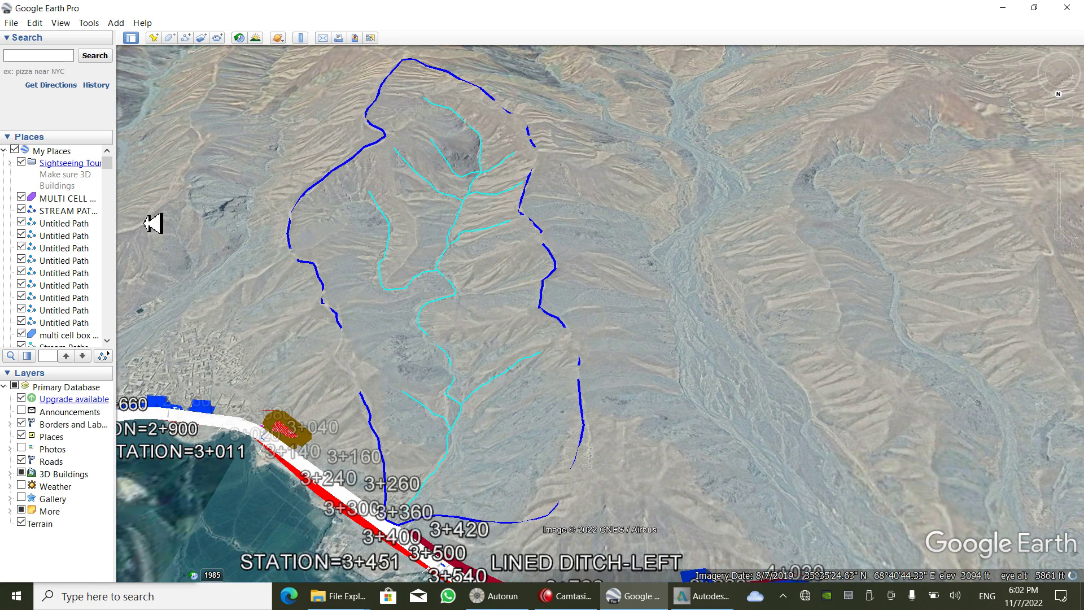
# Step: Check the length of the existing STREAM PATHS path in kilometers
pyautogui.rightClick(73, 213)
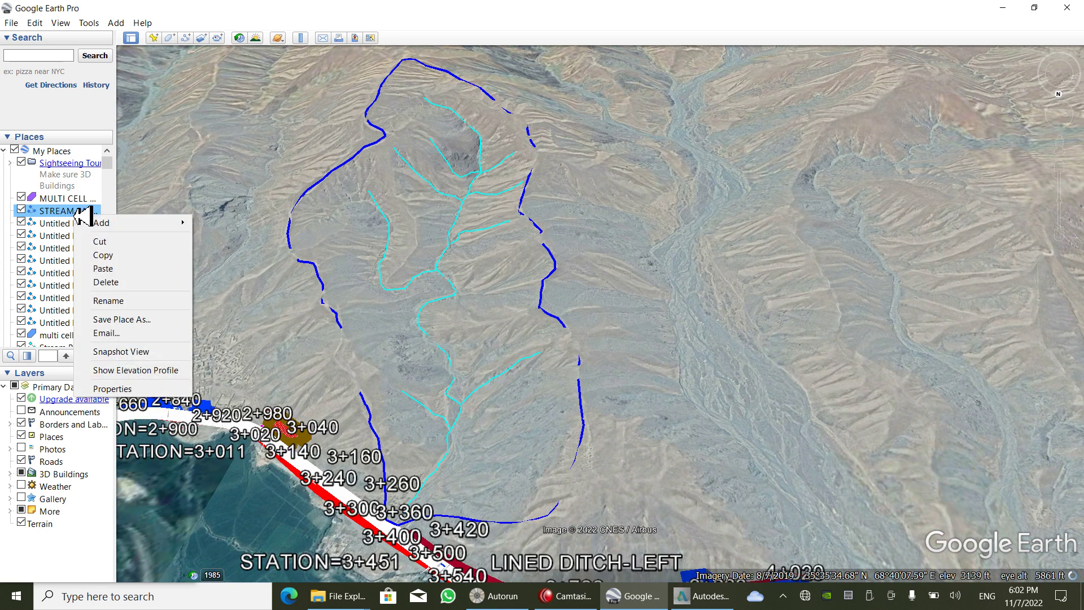
pyautogui.click(130, 390)
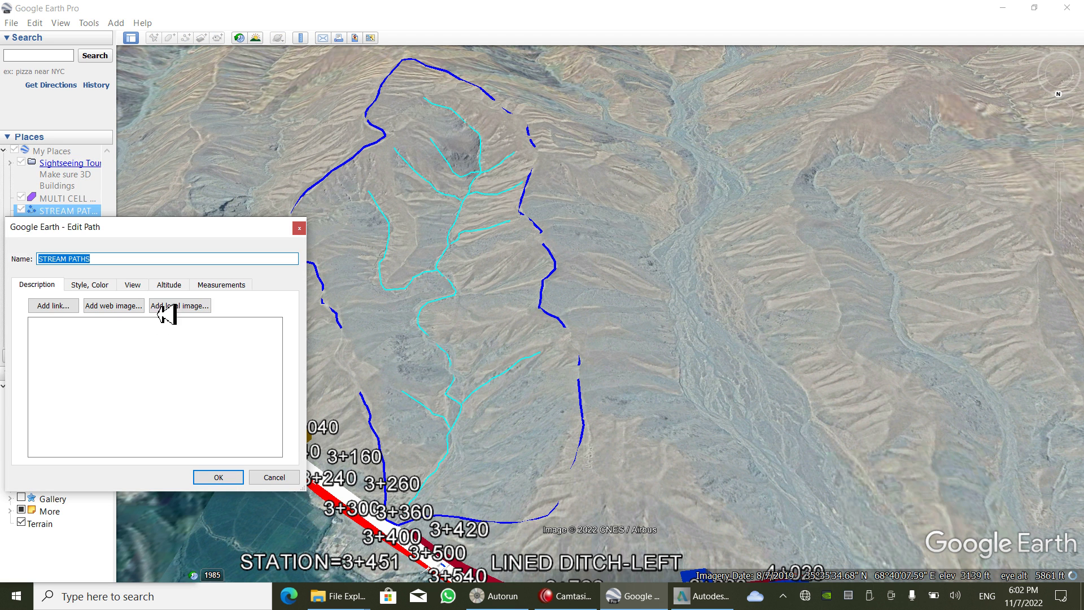
pyautogui.click(212, 287)
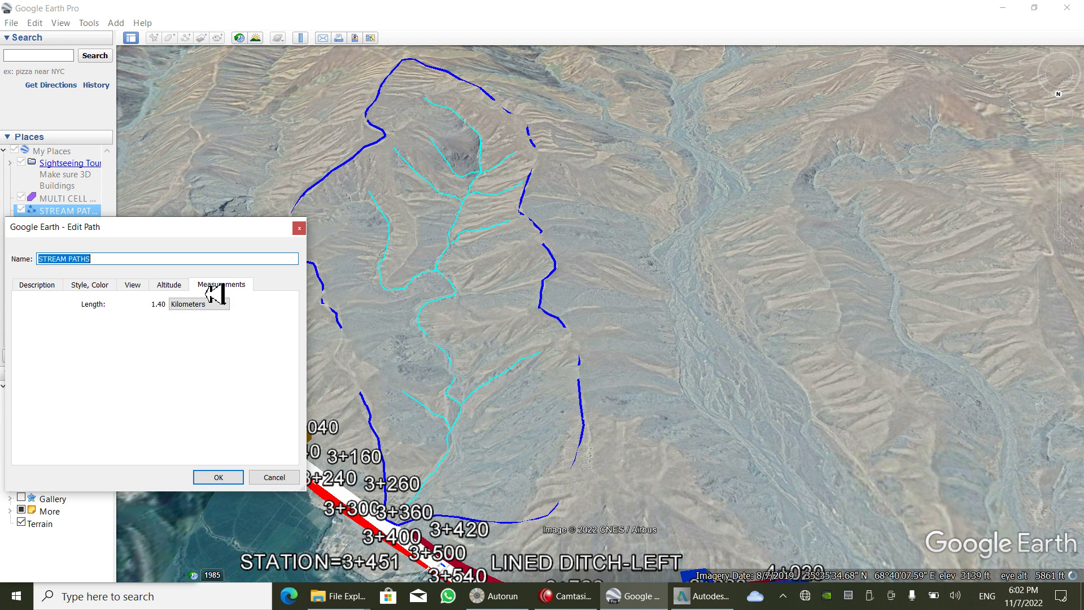
# Step: Accept and close the properties of the STREAM PATHS path
pyautogui.click(218, 477)
pyautogui.scroll(2, 481, 449)
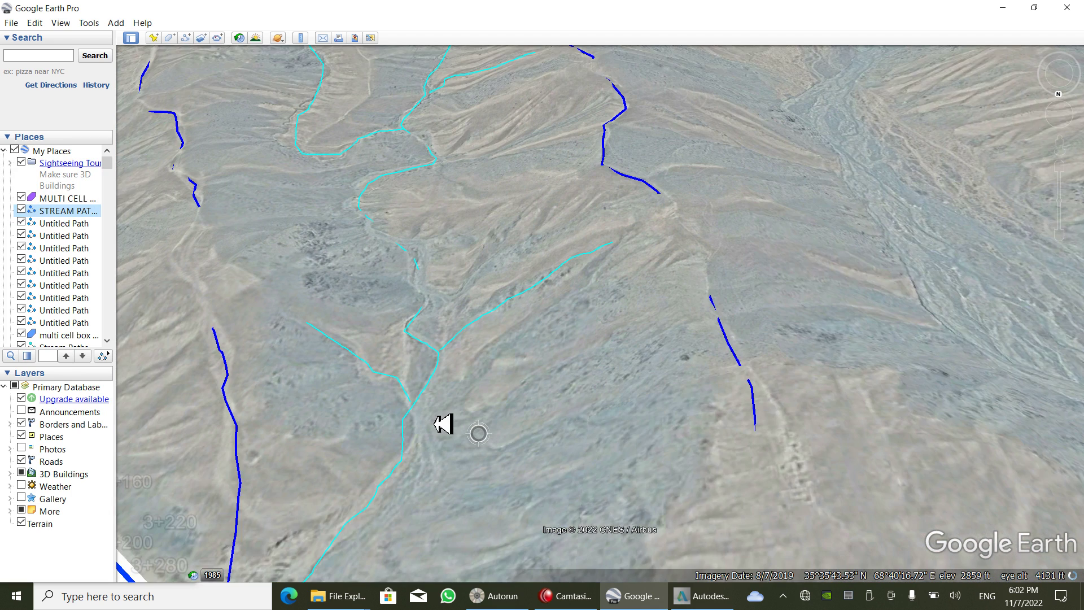
pyautogui.rightClick(395, 412)
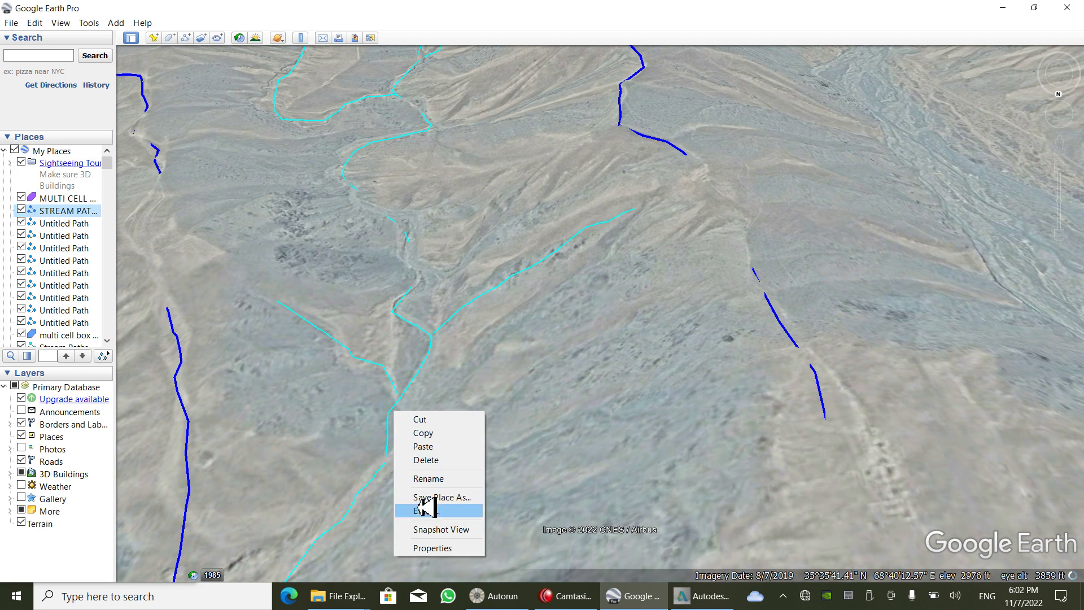
pyautogui.click(429, 529)
pyautogui.click(571, 596)
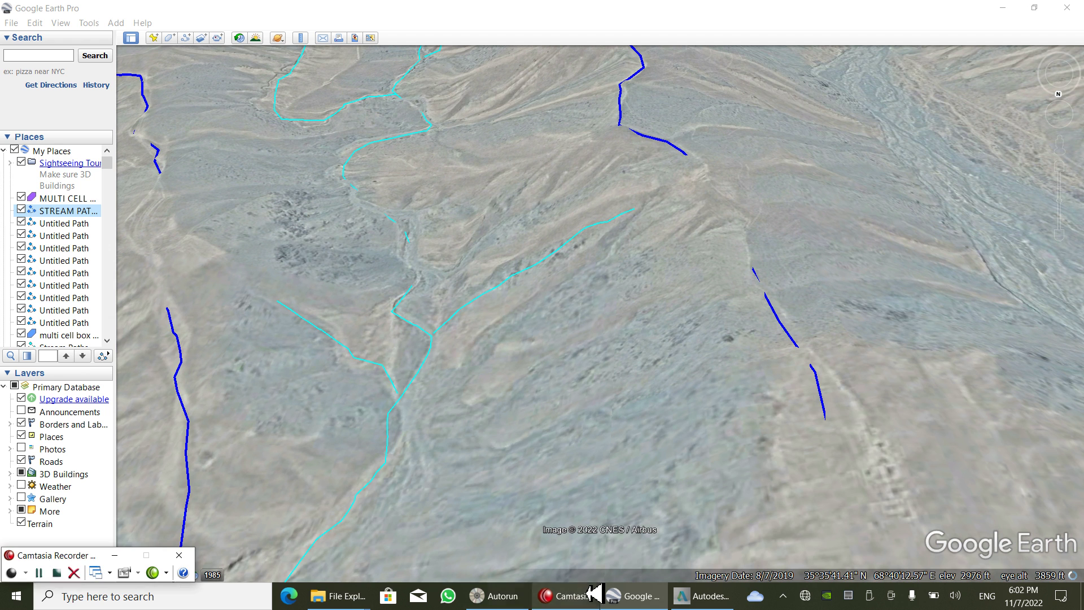
pyautogui.click(42, 576)
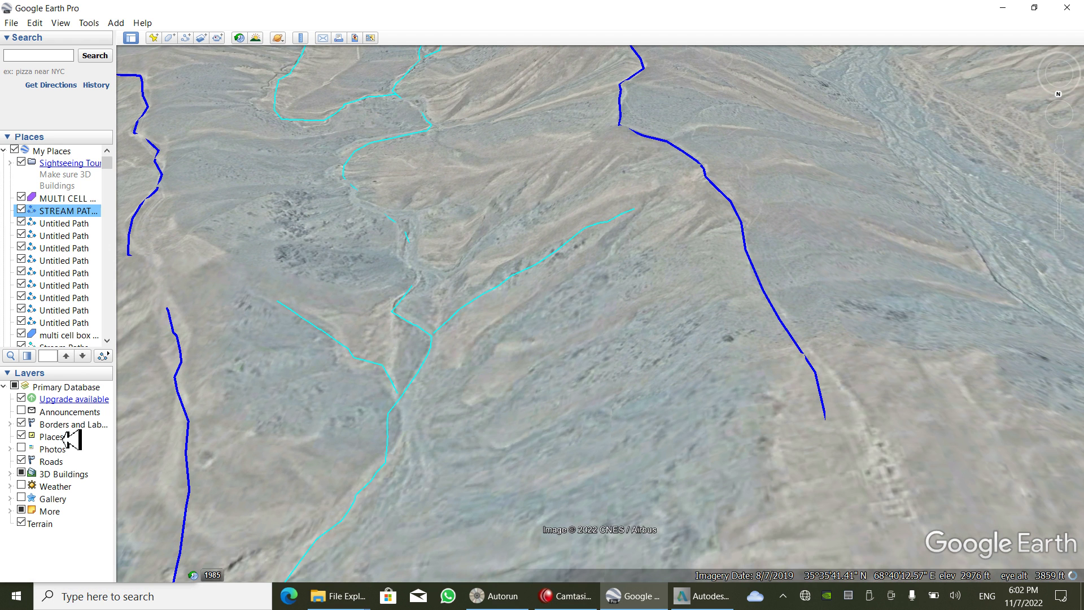
# Step: Show the elevation profile of the STREAM PATHS path
pyautogui.rightClick(42, 208)
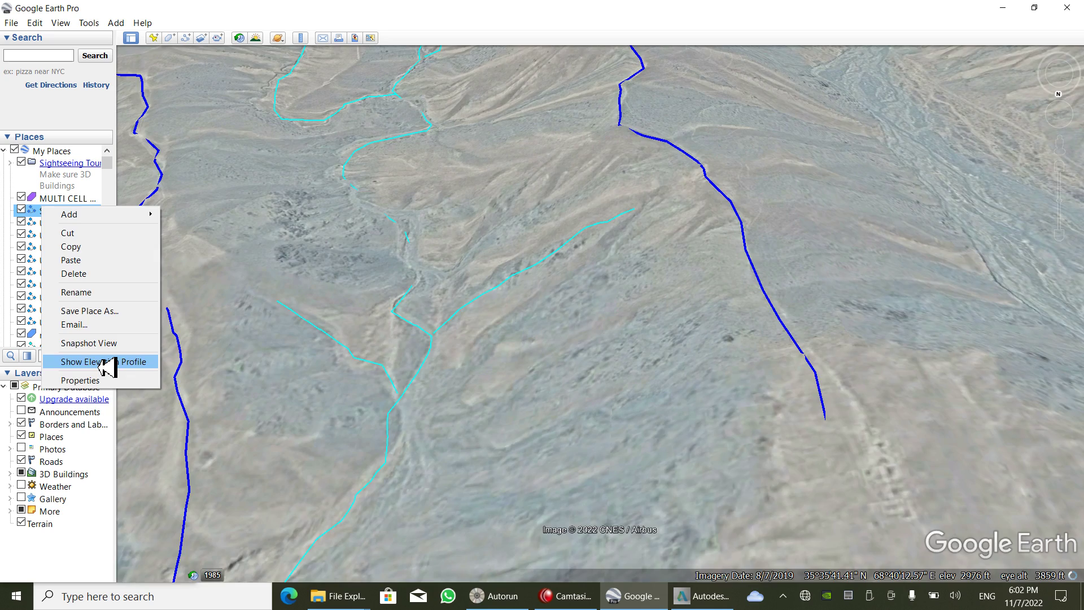
pyautogui.click(104, 362)
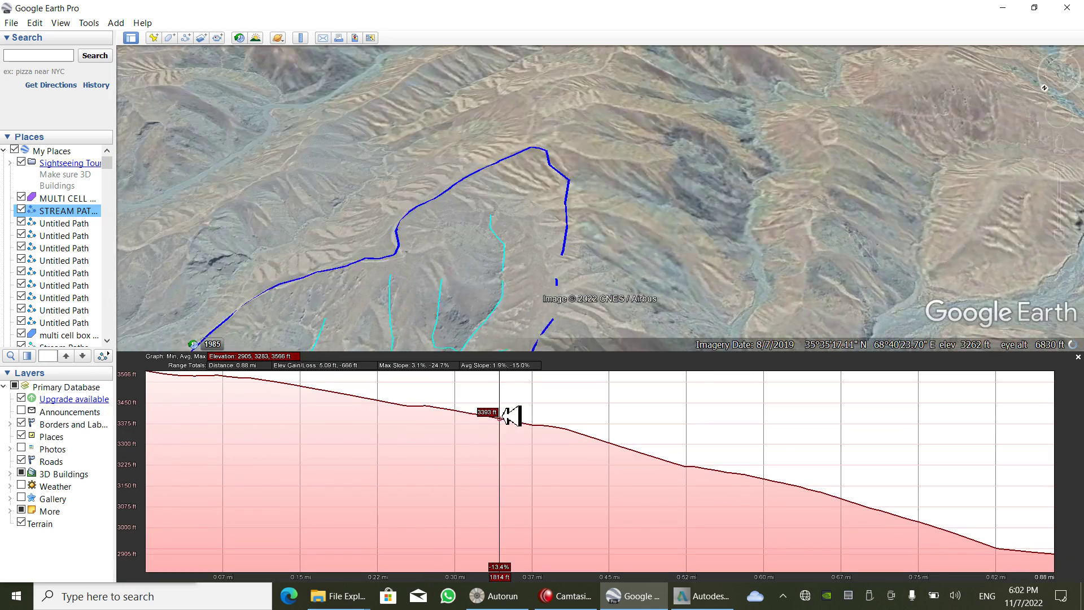